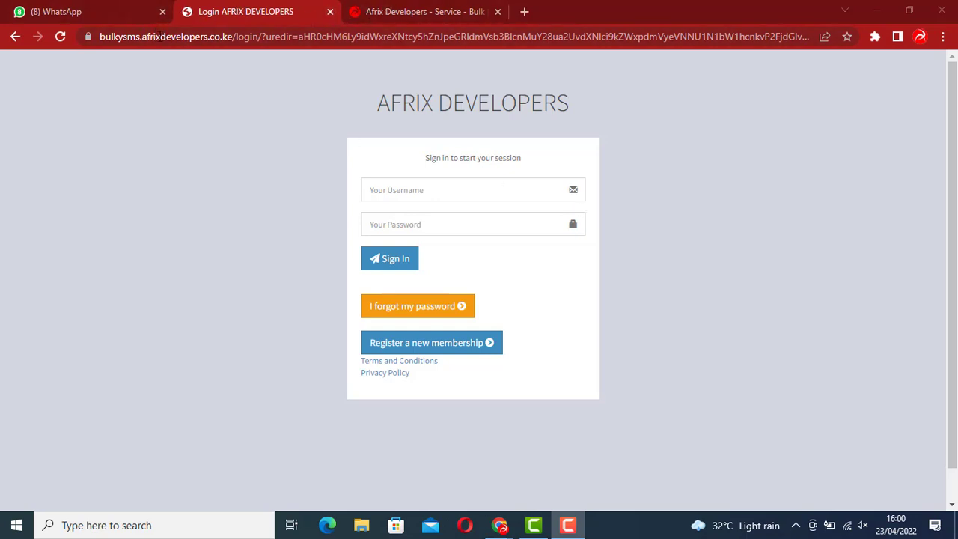
Switch to the 'Afrix Developers - Service - Bulk' tab showing the Bulk Messaging and API Integrations page
click(438, 13)
scroll(366, 166, down, 2)
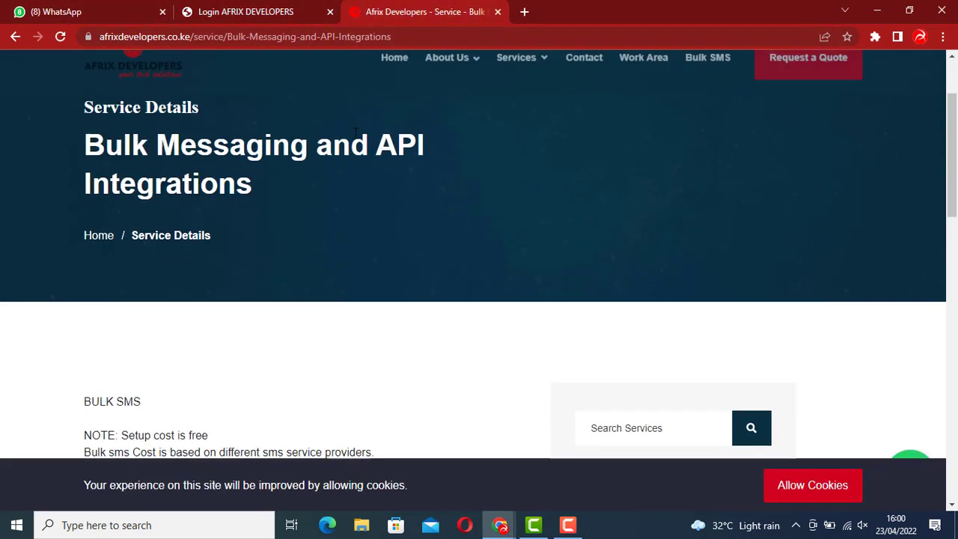
scroll(366, 166, up, 3)
Scroll through the Afrix Developers homepage, then return to the 'Login AFRIX DEVELOPERS' tab
click(137, 128)
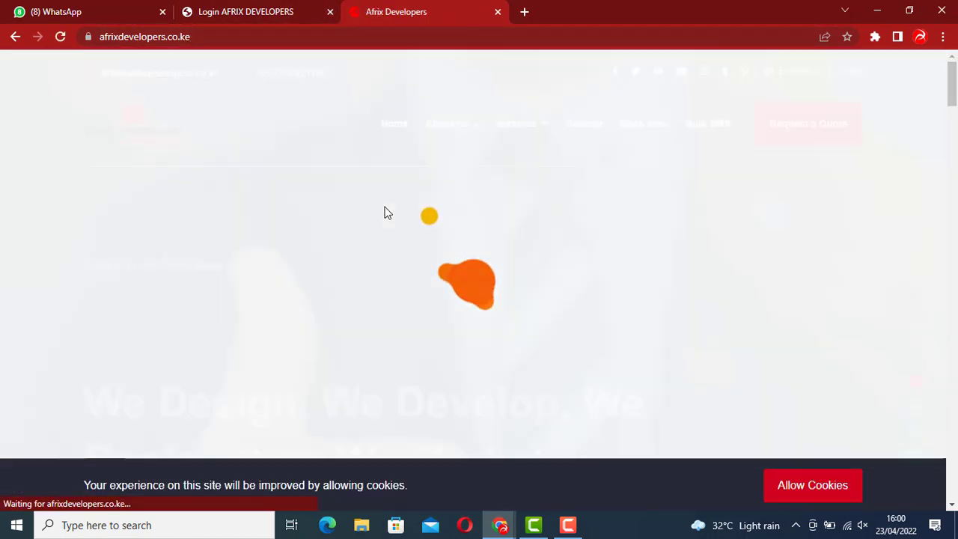
scroll(522, 223, down, 7)
scroll(522, 225, down, 15)
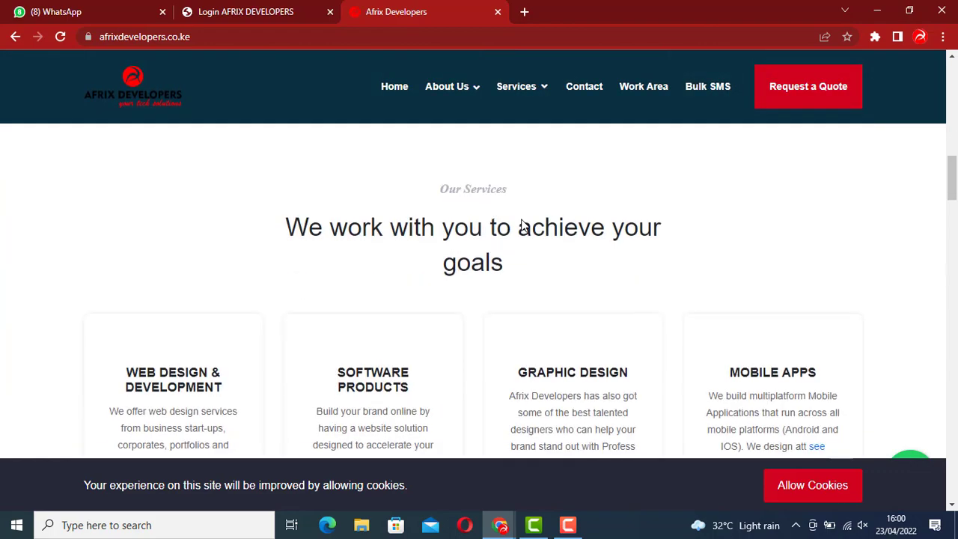
scroll(522, 225, down, 8)
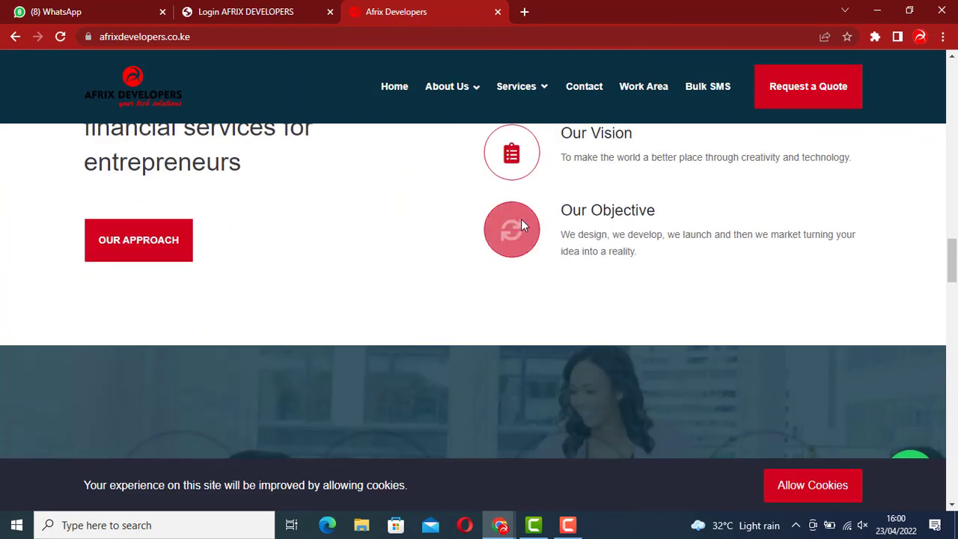
scroll(522, 225, down, 2)
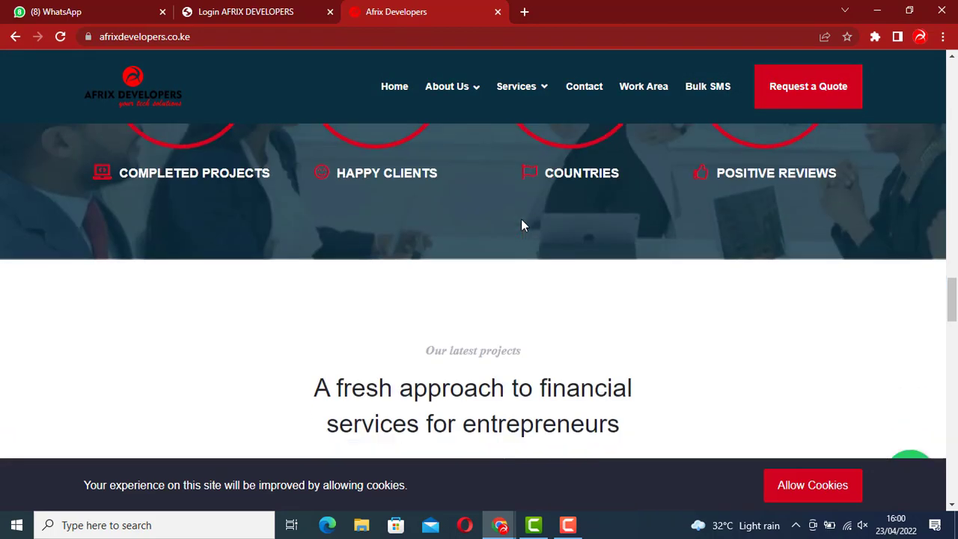
scroll(522, 225, down, 5)
scroll(521, 219, down, 1)
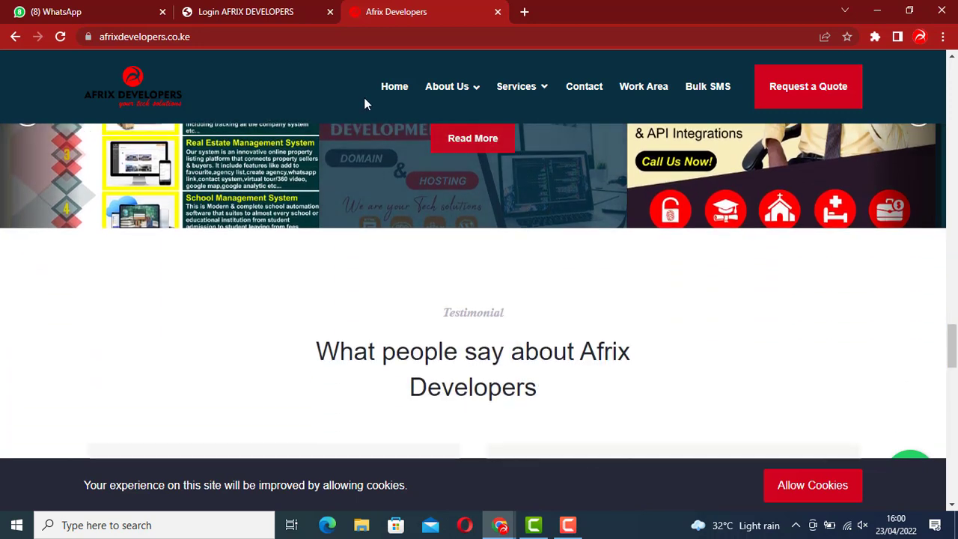
click(227, 9)
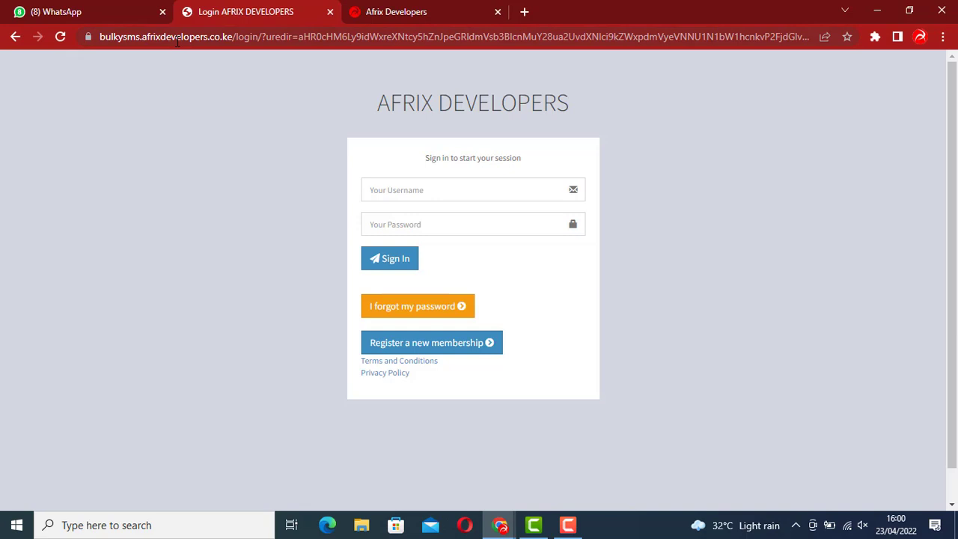
Sign in with the saved username and the pasted account password
click(395, 187)
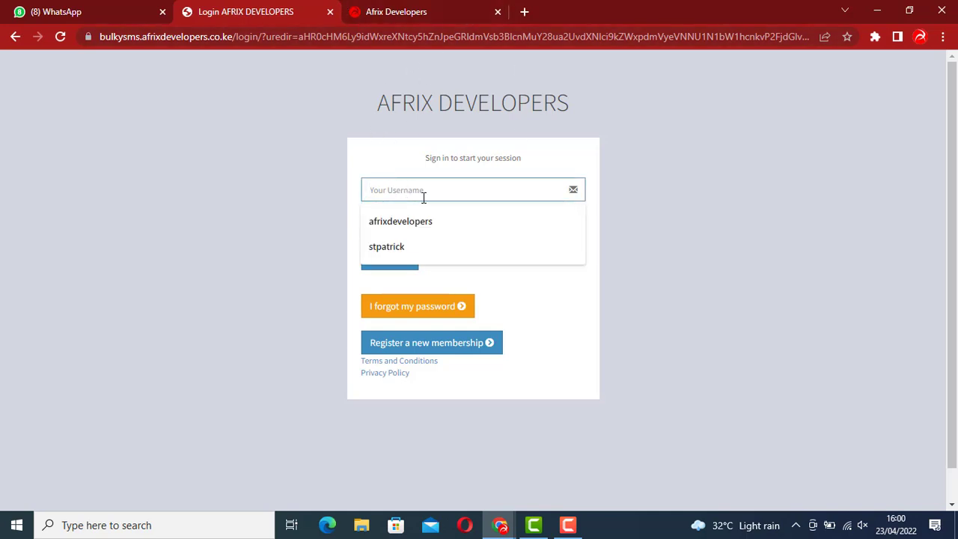
click(406, 223)
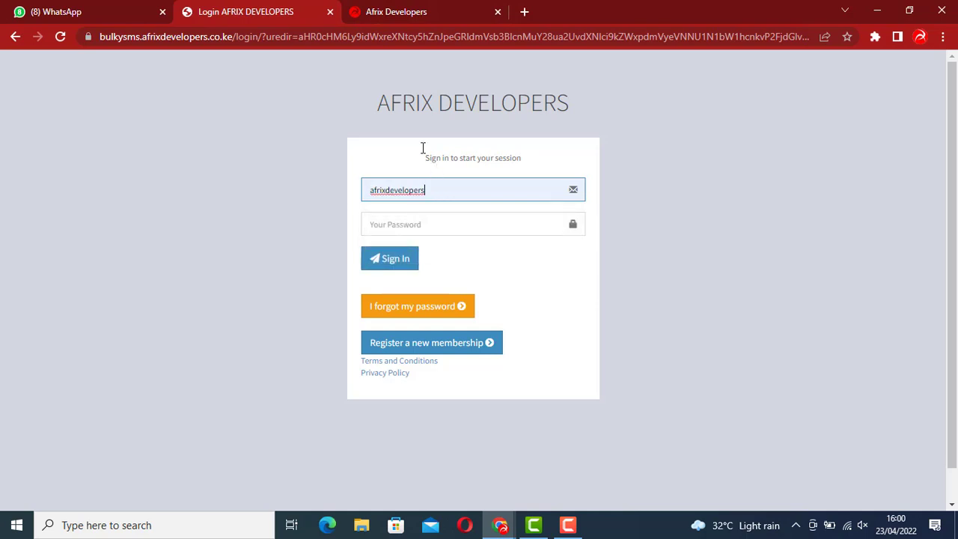
click(390, 222)
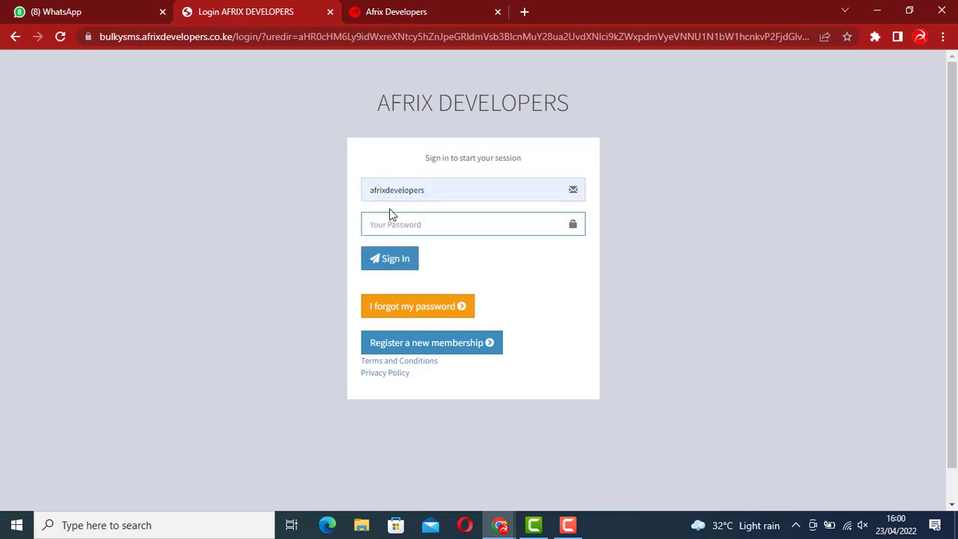
right_click(414, 215)
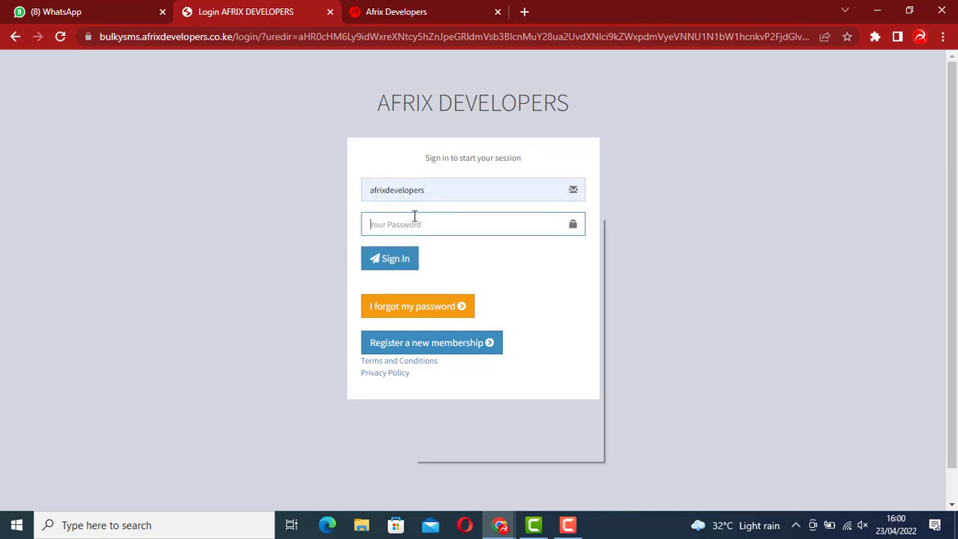
click(458, 352)
click(396, 263)
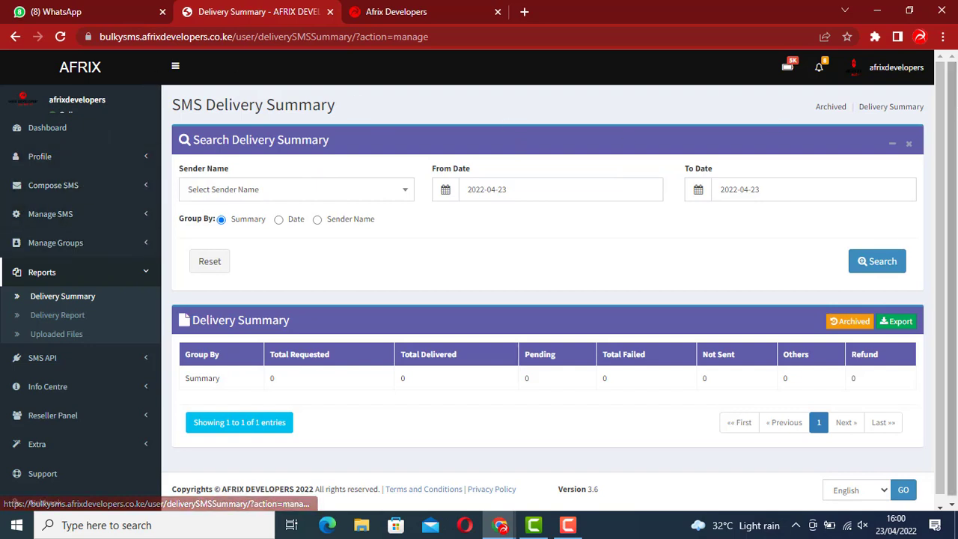
Open Quick SMS from the Compose SMS sidebar menu
click(54, 194)
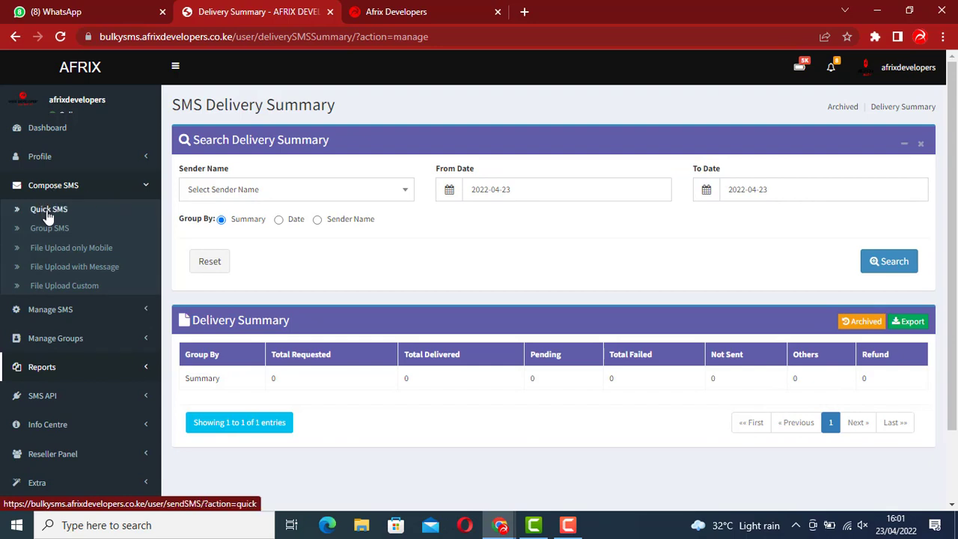
click(47, 213)
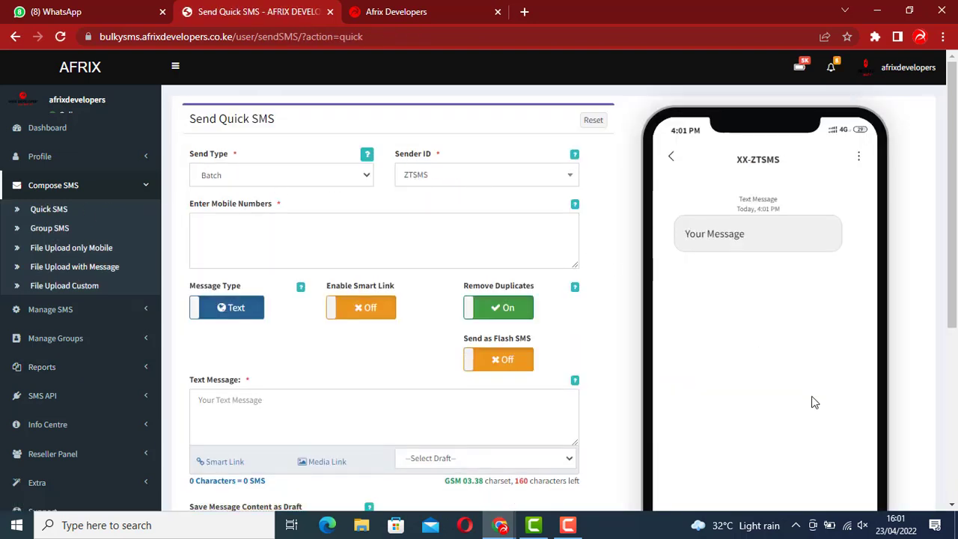
Keep ZTSMS as the quick SMS sender ID
key(F10)
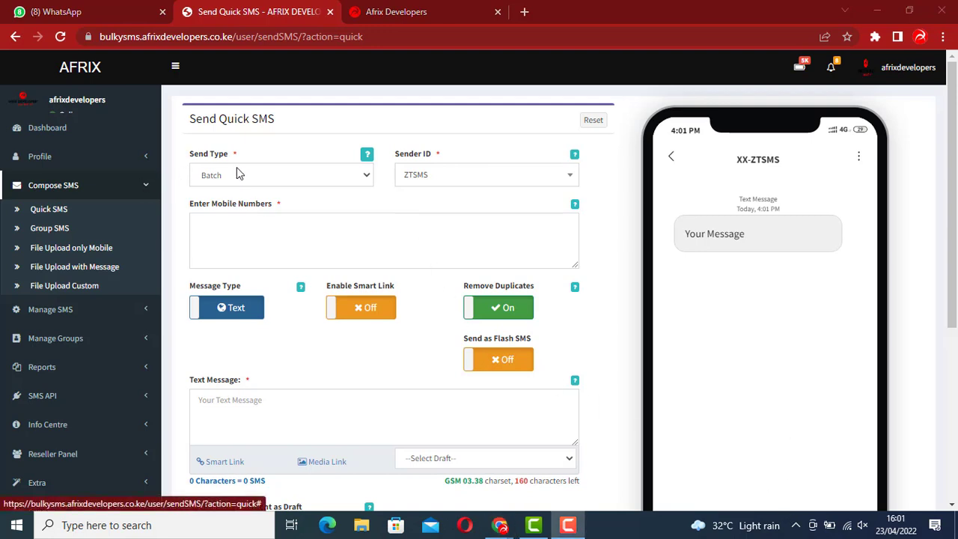
click(431, 180)
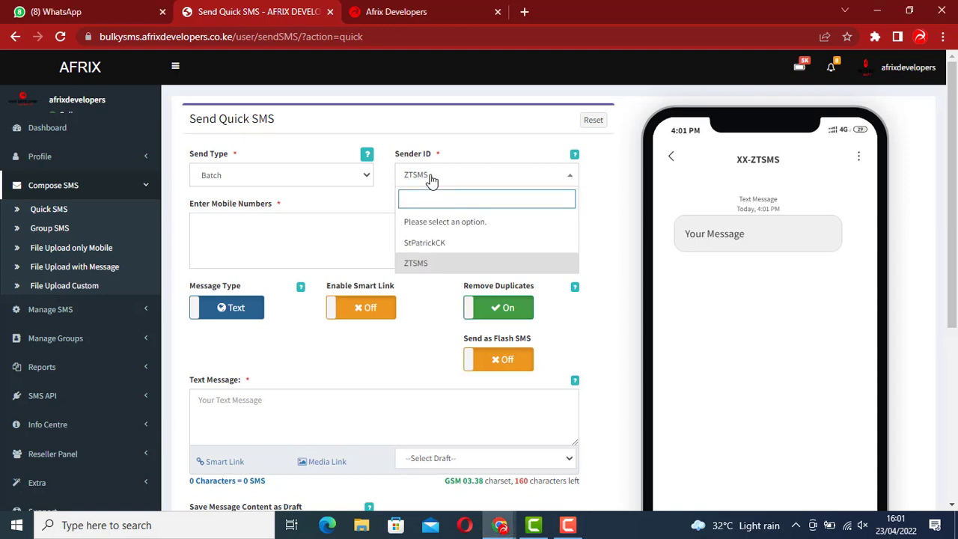
click(432, 179)
click(432, 180)
Enter the recipient's mobile number in the Enter Mobile Numbers field
click(249, 232)
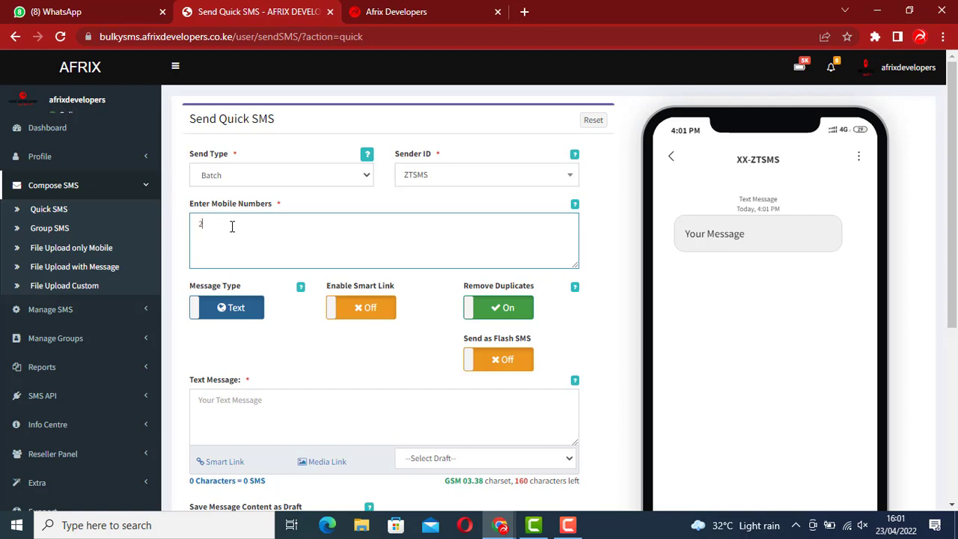
text(4707)
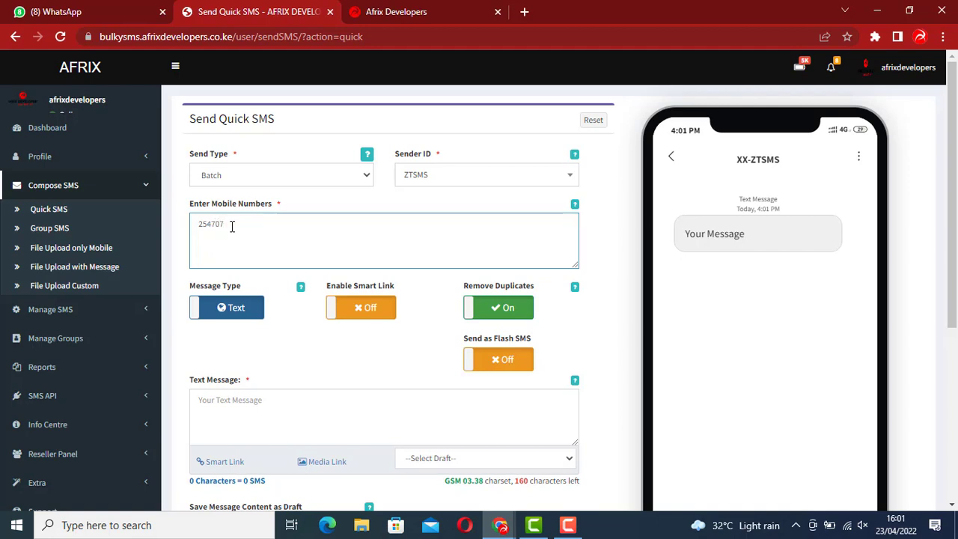
text(1)
text(8904)
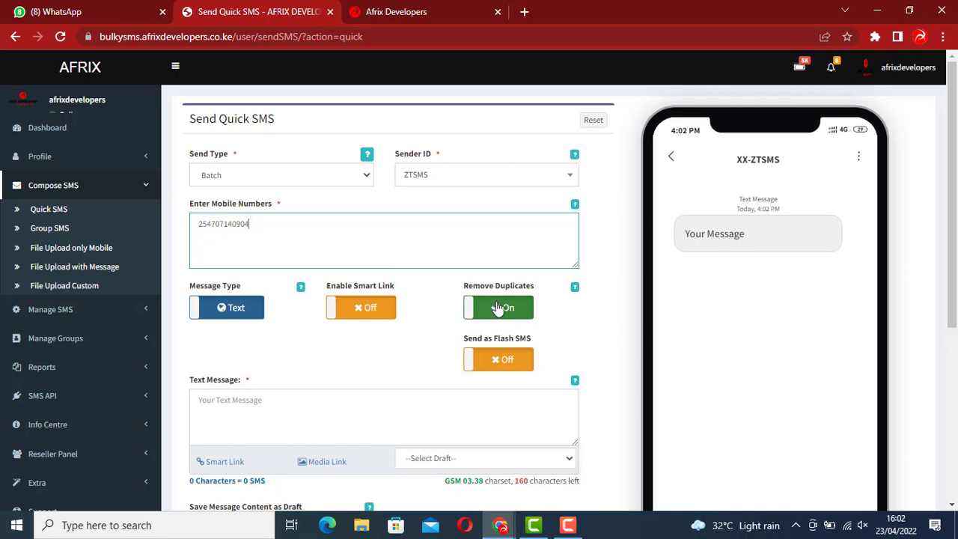
scroll(498, 308, down, 1)
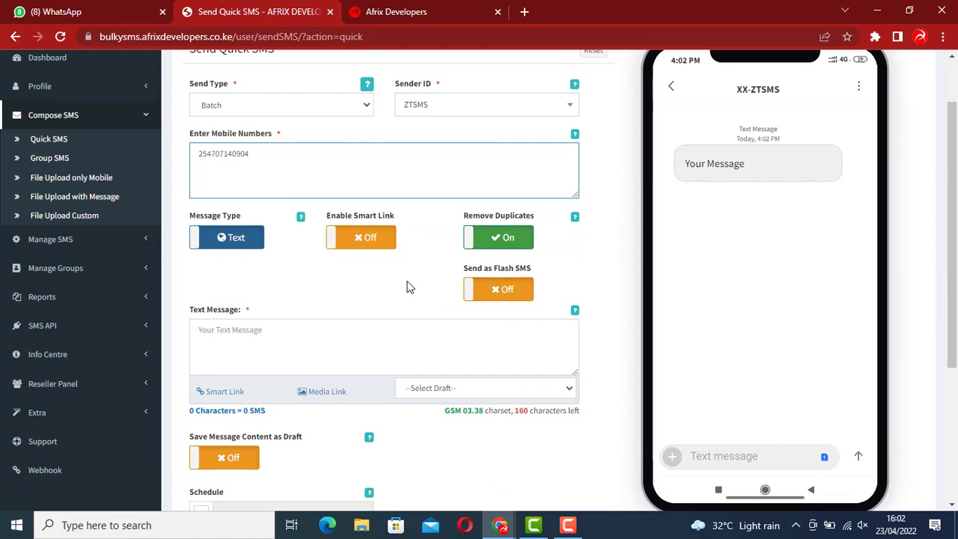
Type 'TEST MESSAGE' as the text message, giving 12 characters, 1 SMS
click(236, 336)
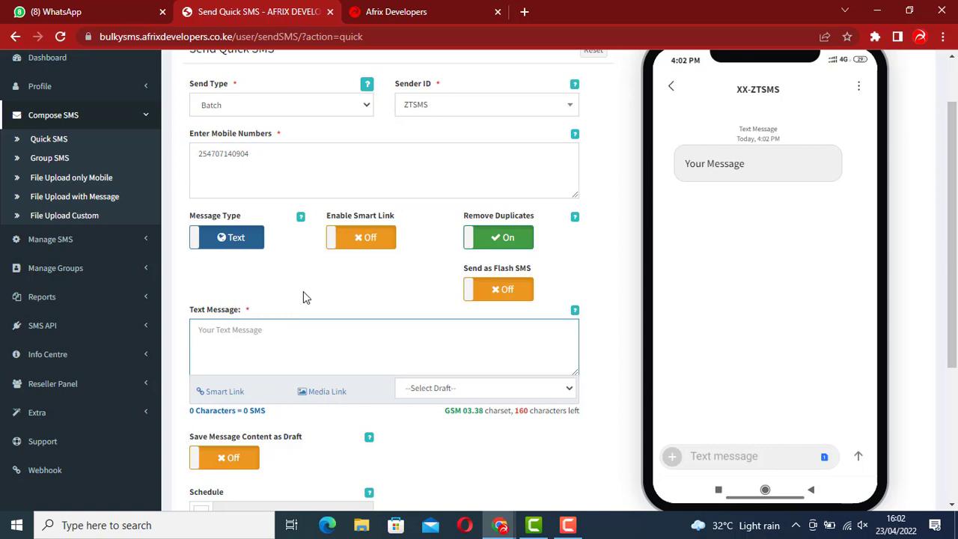
text(Your Message)
key(ctrl+a)
text(TEST)
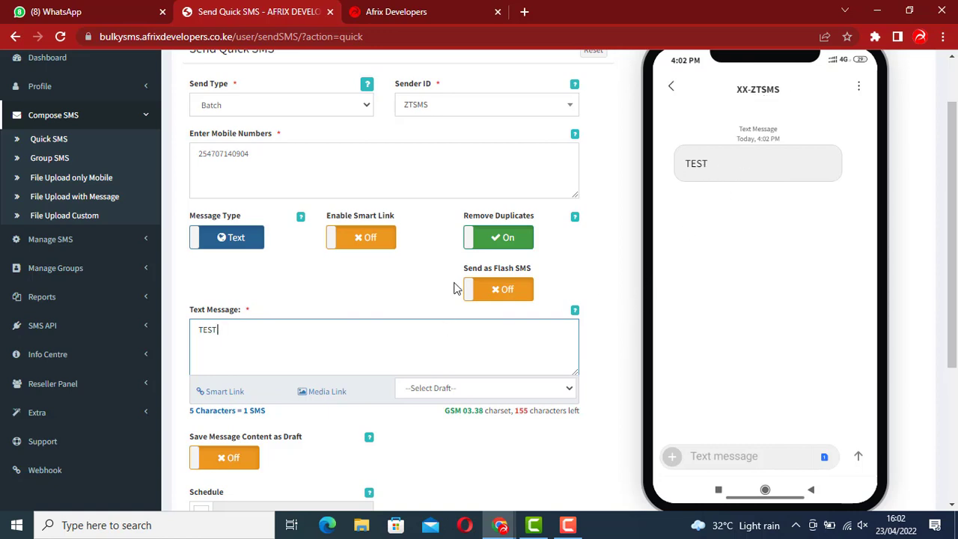
text(MESSAGE)
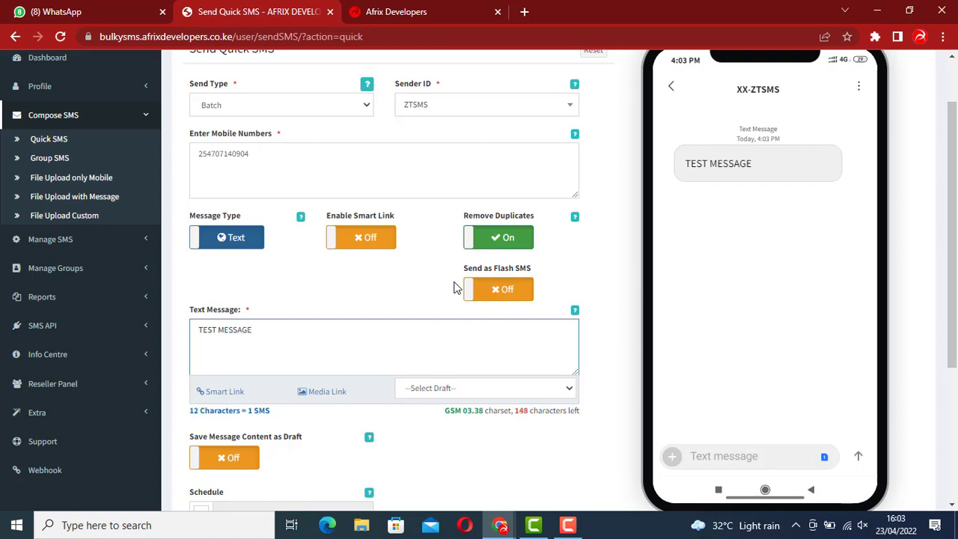
scroll(447, 296, down, 3)
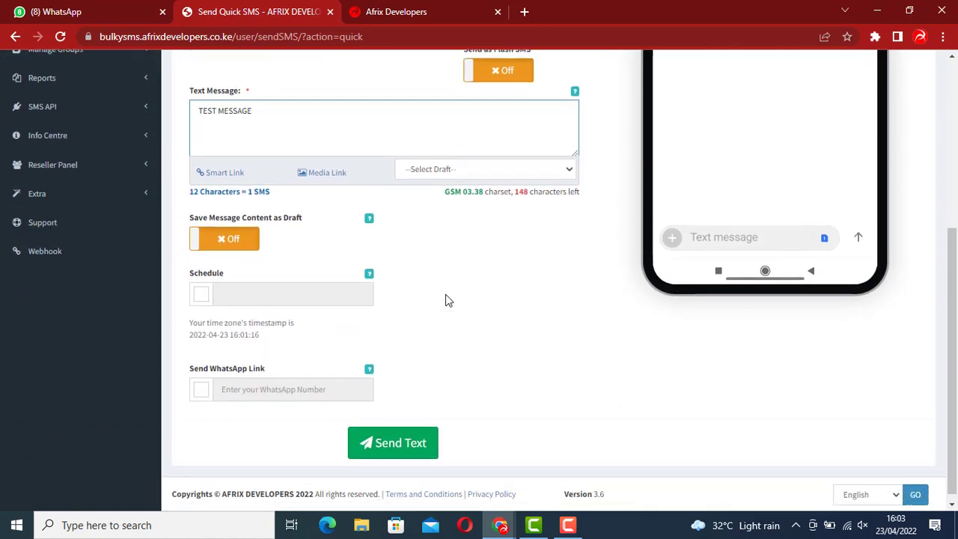
click(202, 287)
click(238, 283)
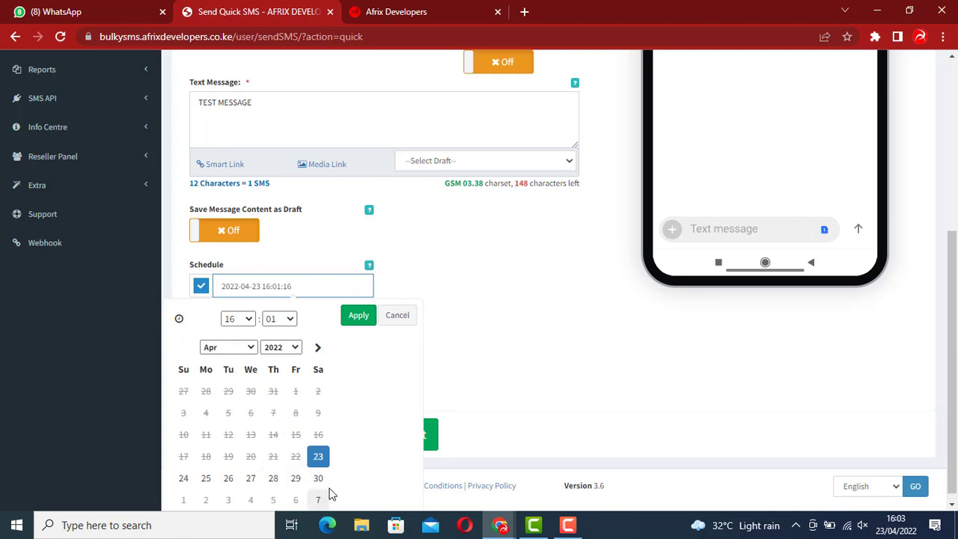
scroll(300, 465, down, 1)
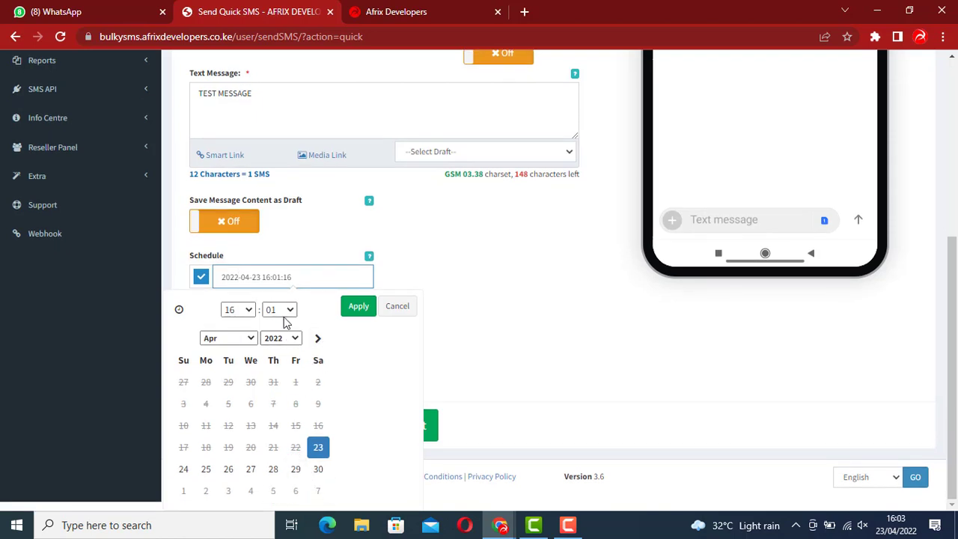
click(199, 280)
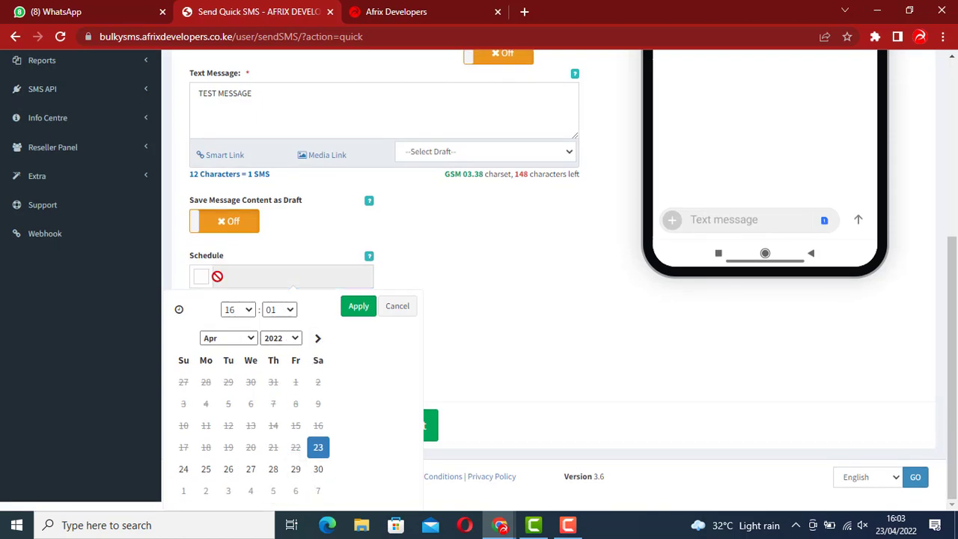
click(484, 280)
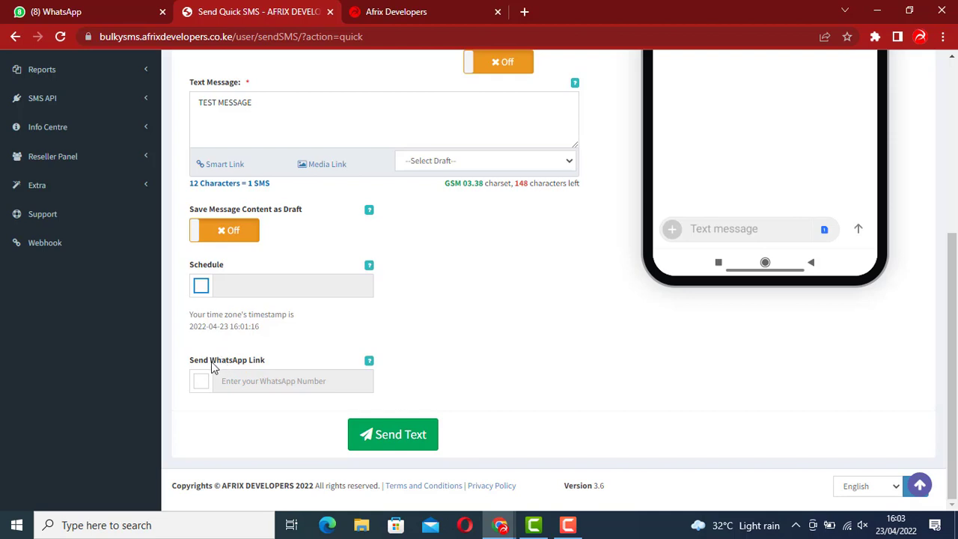
click(201, 383)
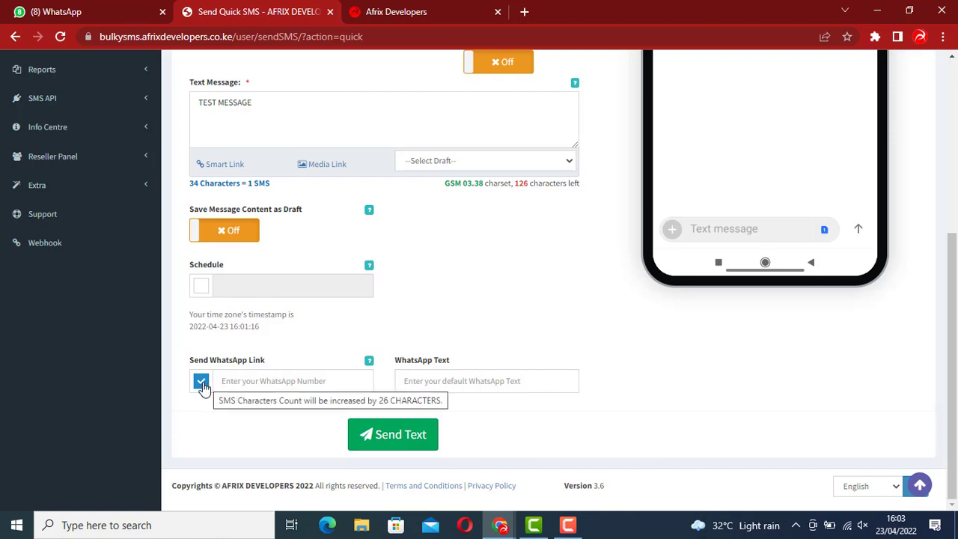
scroll(439, 366, up, 3)
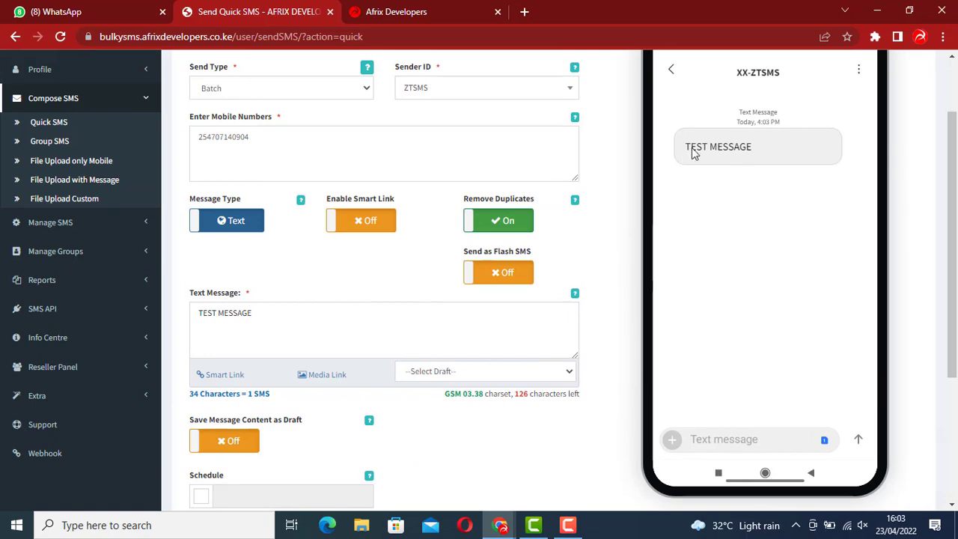
scroll(340, 373, down, 3)
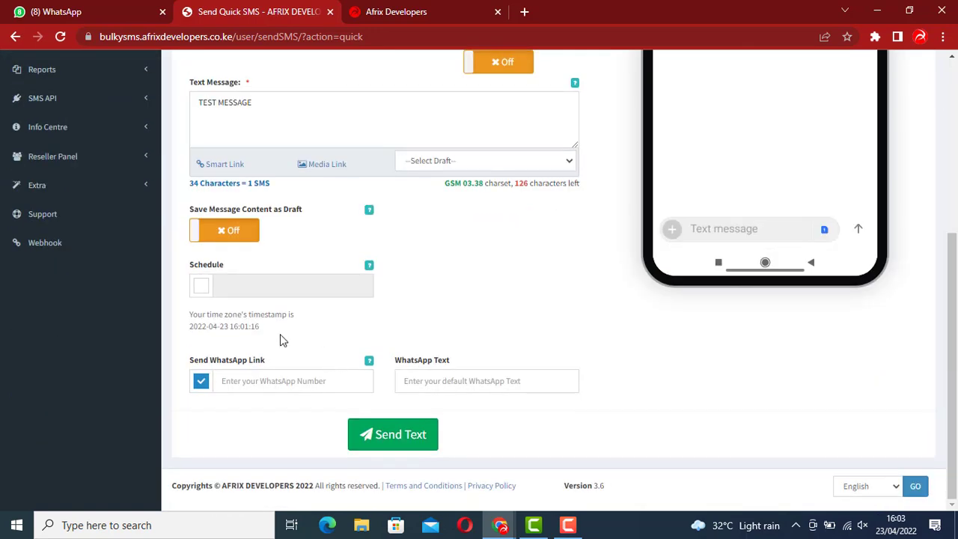
click(201, 382)
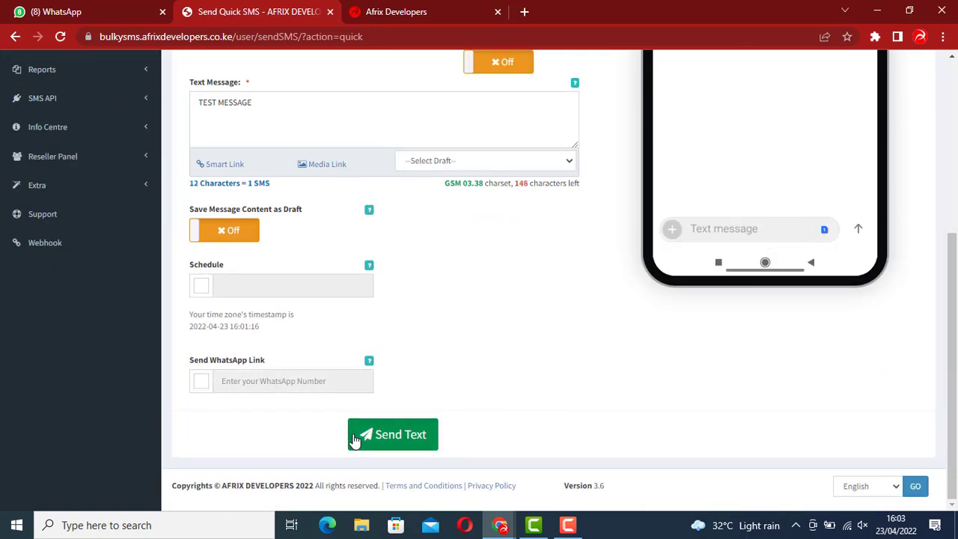
Send the TEST MESSAGE quick SMS and go to the Dashboard after the Success banner
click(397, 439)
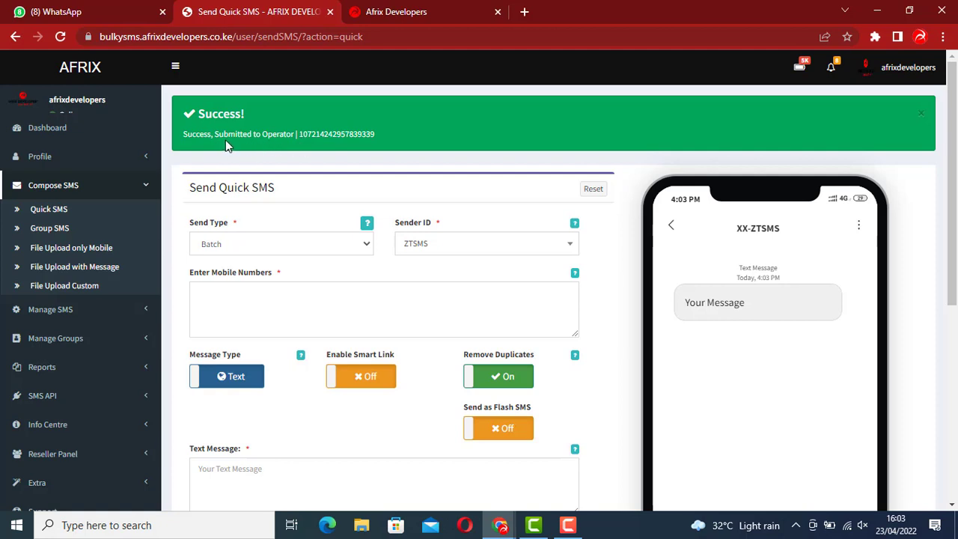
click(79, 130)
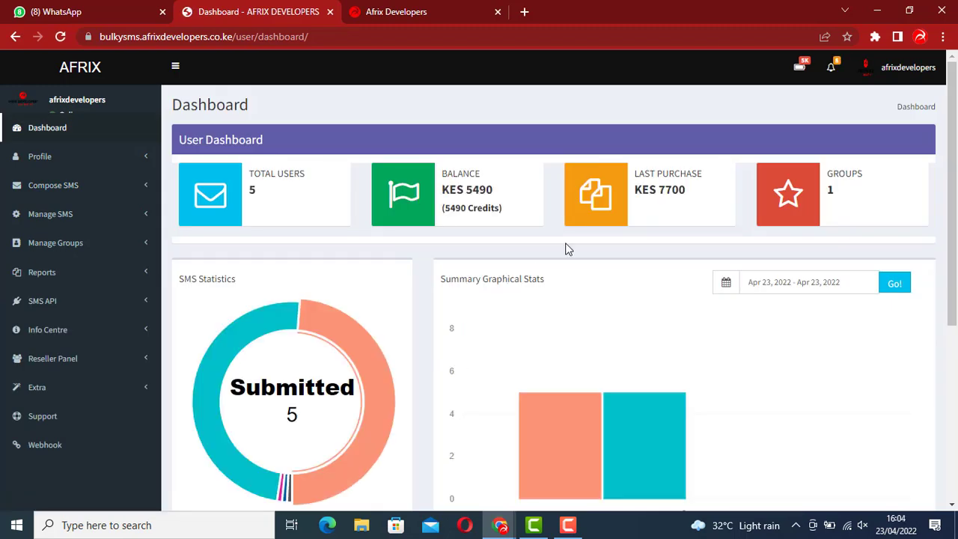
Check the dashboard's SMS Statistics showing 5 submitted and 5 delivered, then expand Compose SMS
scroll(567, 250, down, 1)
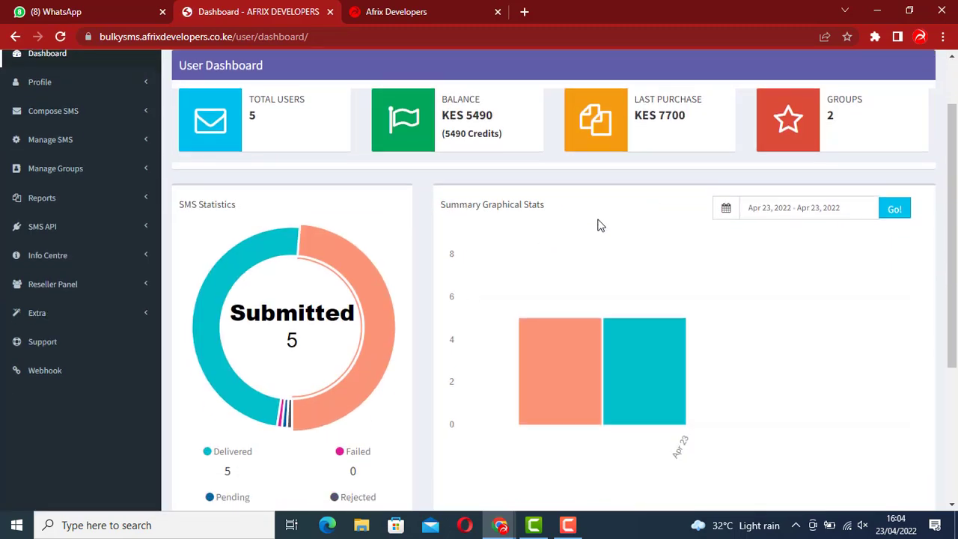
scroll(602, 222, down, 3)
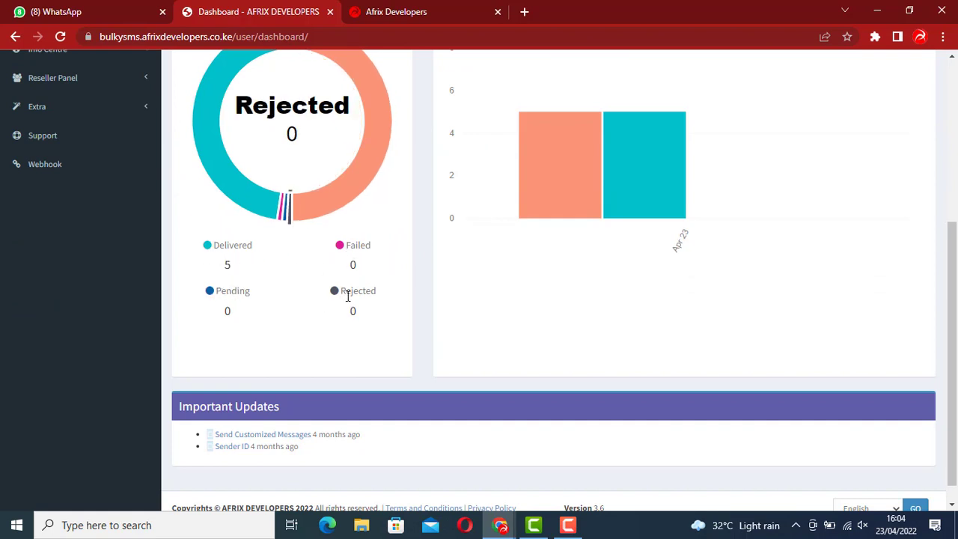
scroll(369, 294, up, 1)
scroll(368, 294, up, 4)
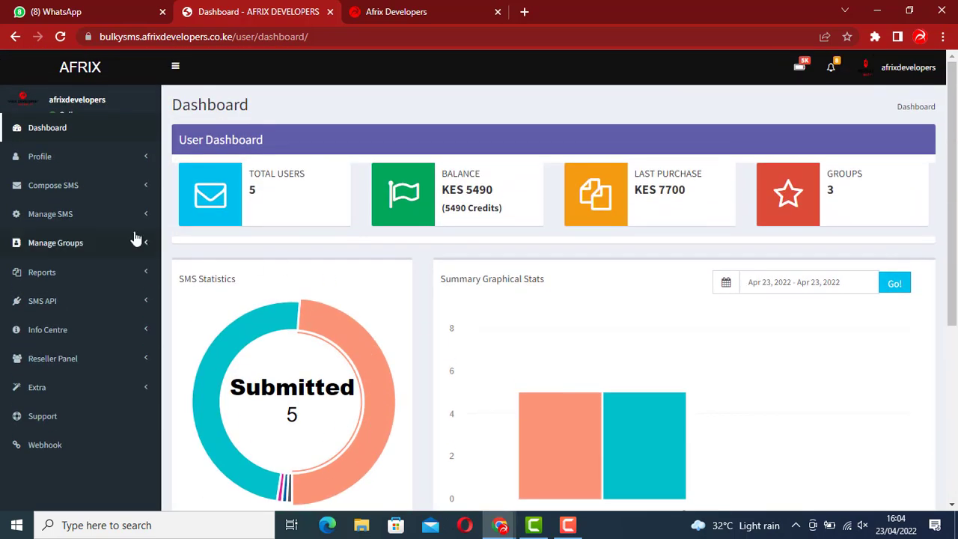
click(71, 194)
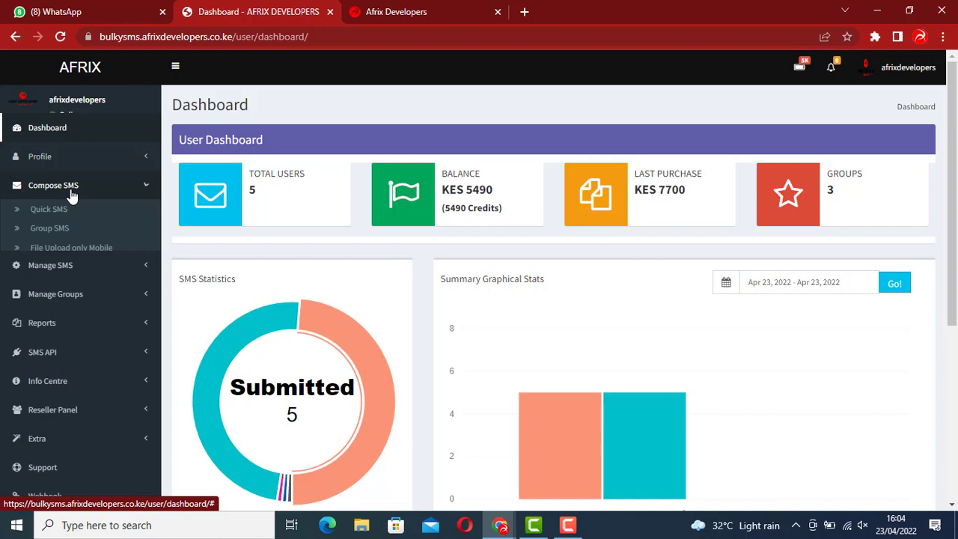
Open the Send Group SMS form and keep Group as the send type
click(56, 232)
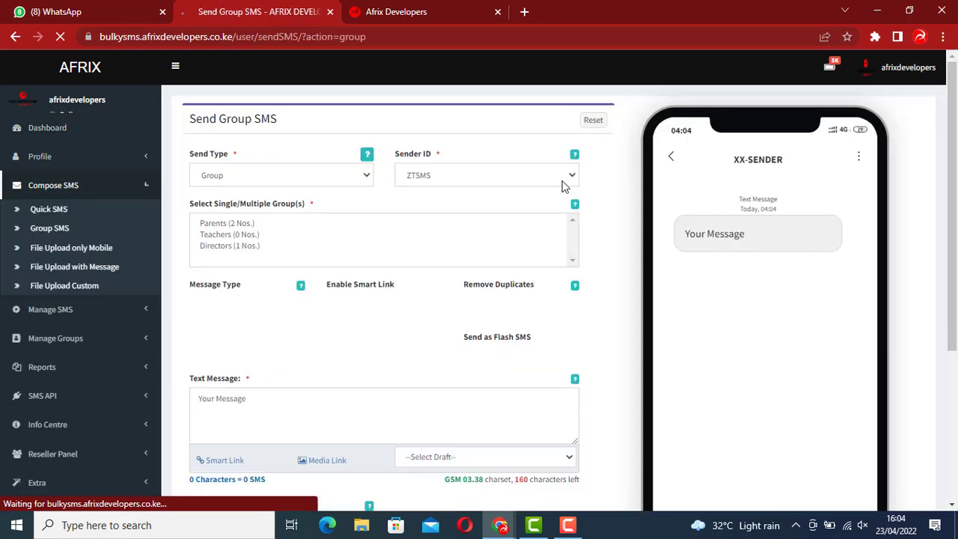
click(242, 171)
click(252, 174)
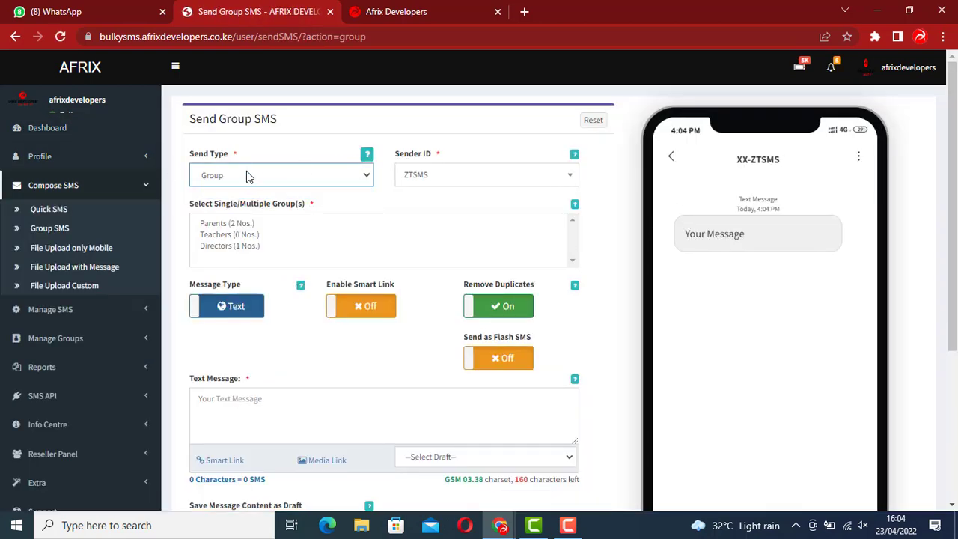
click(355, 177)
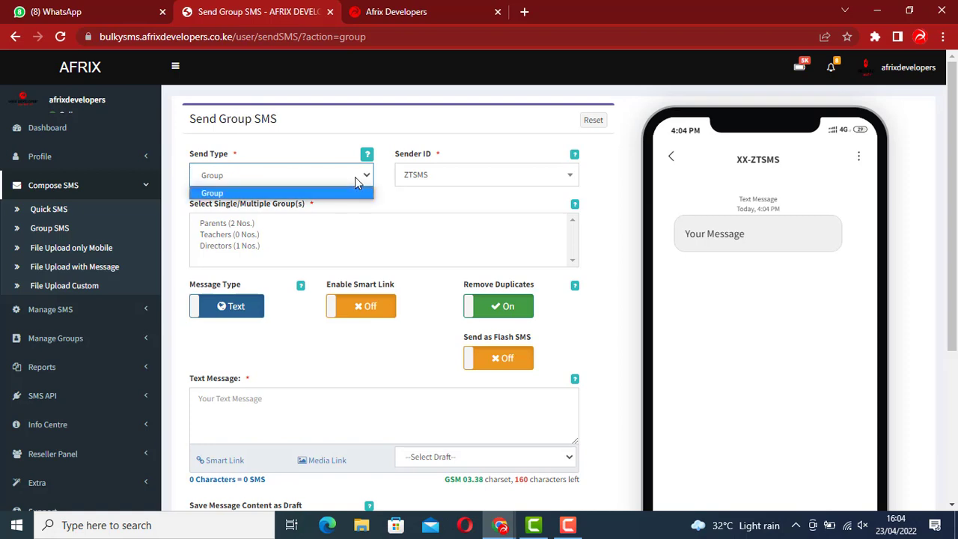
click(355, 176)
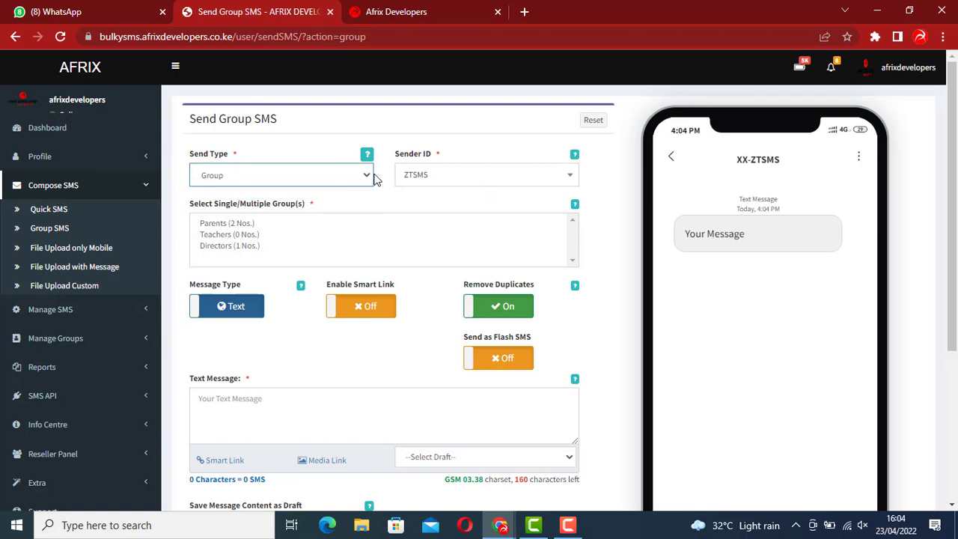
Keep ZTSMS as the group SMS sender ID
click(461, 182)
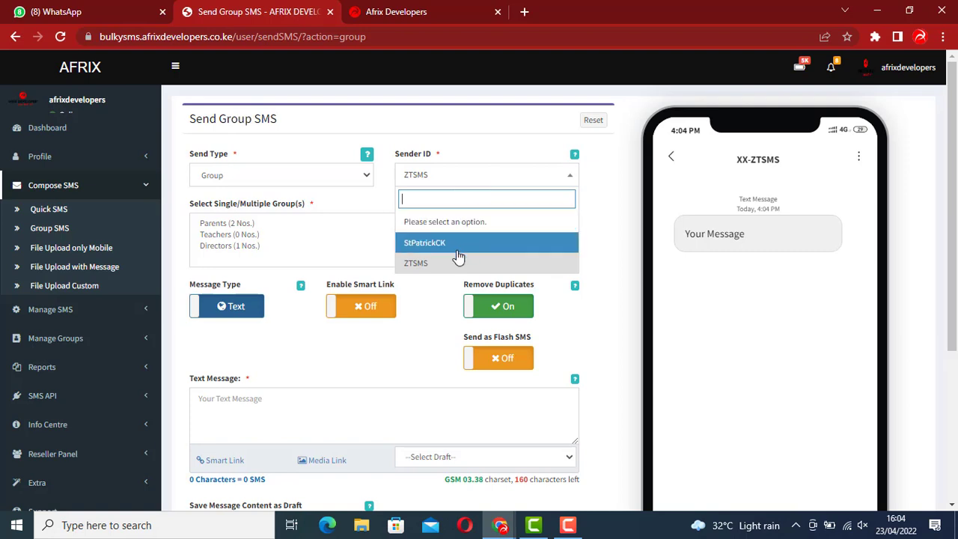
click(467, 177)
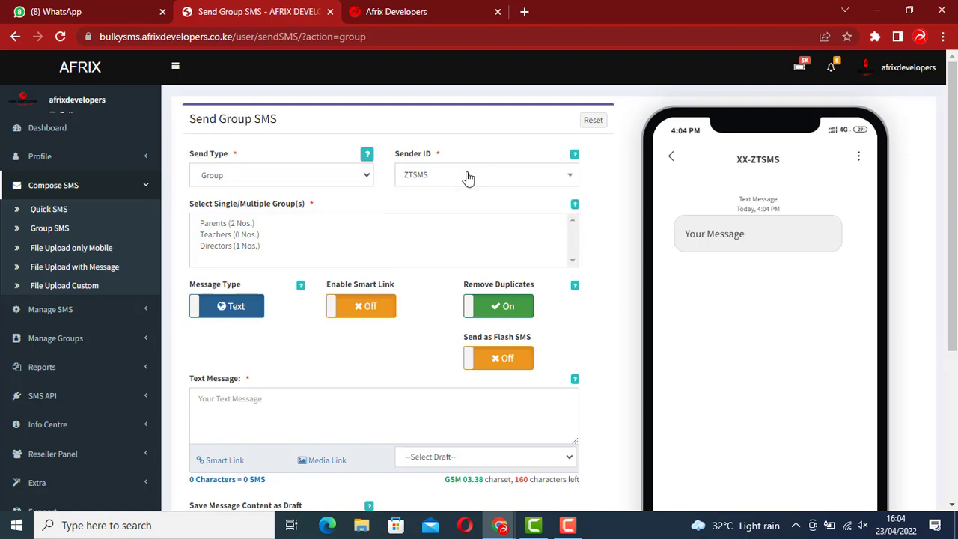
click(467, 177)
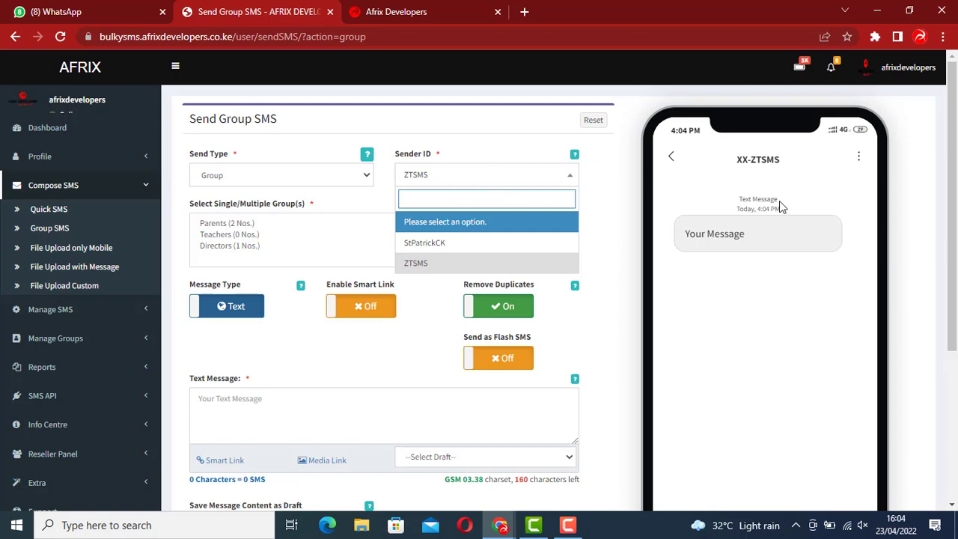
click(490, 181)
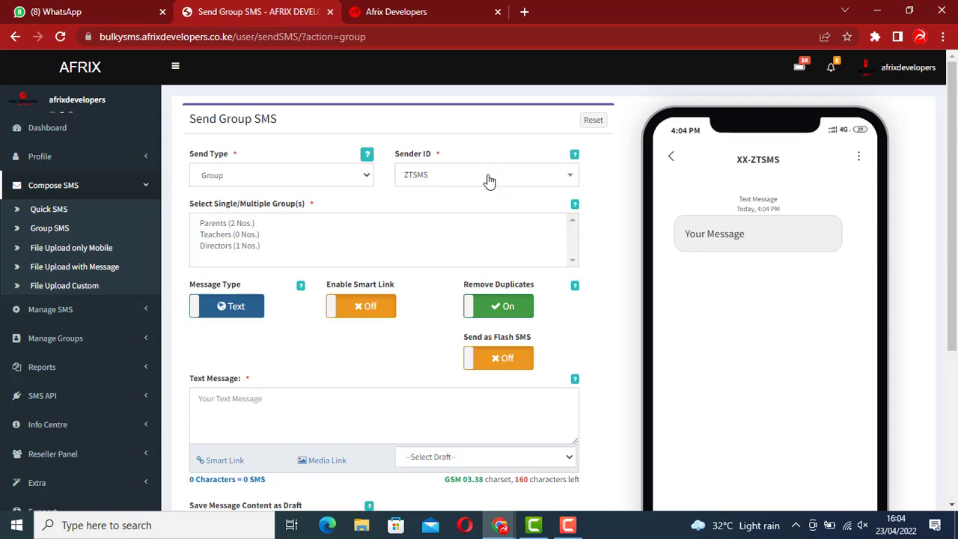
click(490, 180)
click(488, 179)
Try selecting Teachers and Directors, ending with only Parents (2 Nos.) selected
click(249, 225)
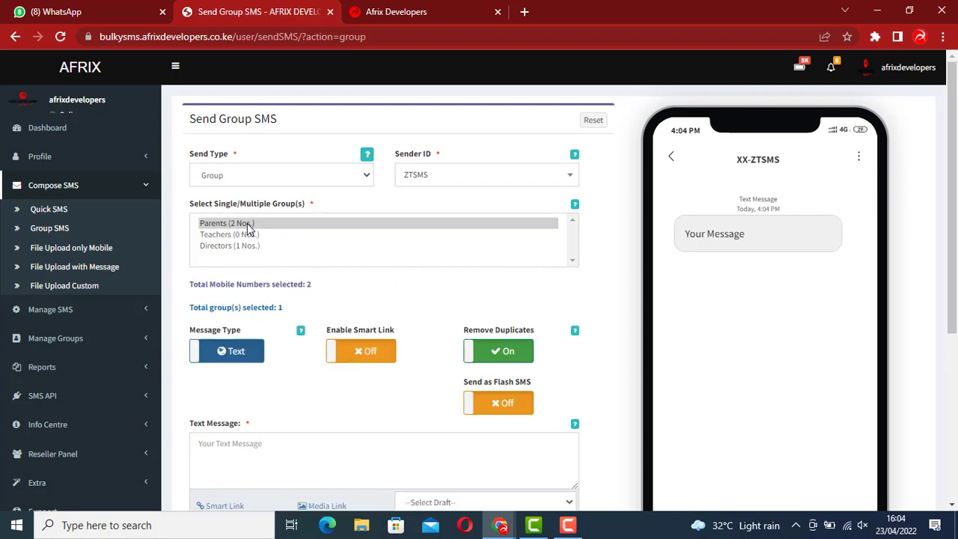
mouse_move(249, 228)
mouse_down()
mouse_move(252, 249)
mouse_move(262, 222)
mouse_up()
ctrl+click(247, 235)
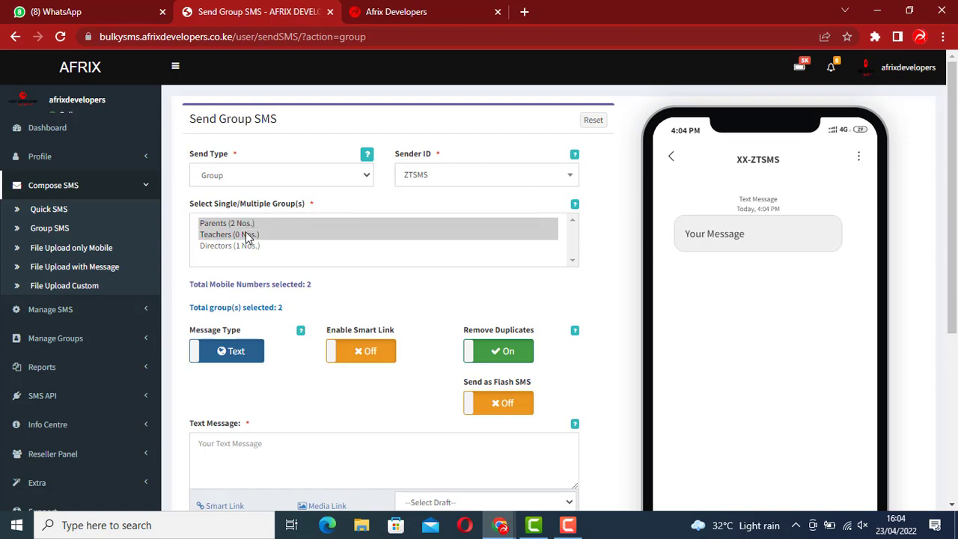
click(247, 235)
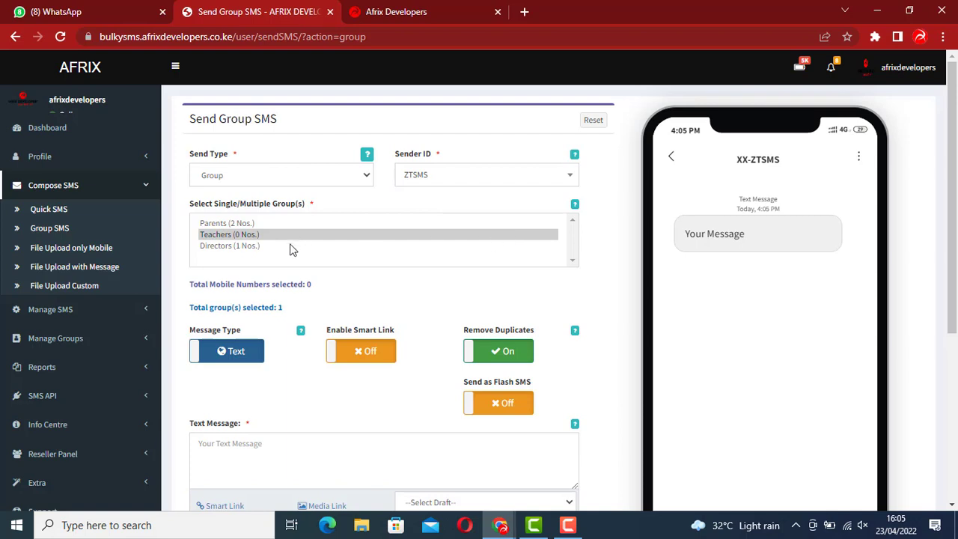
click(255, 247)
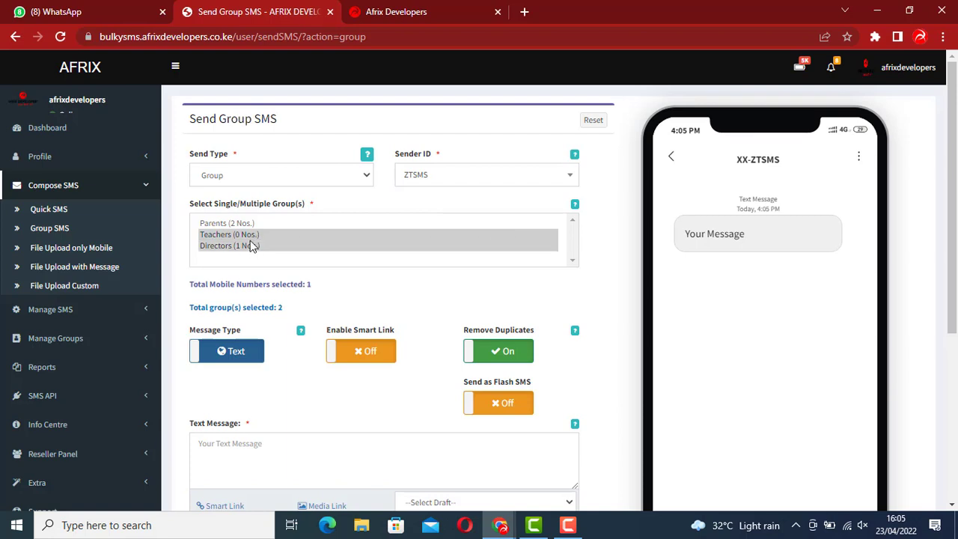
click(248, 238)
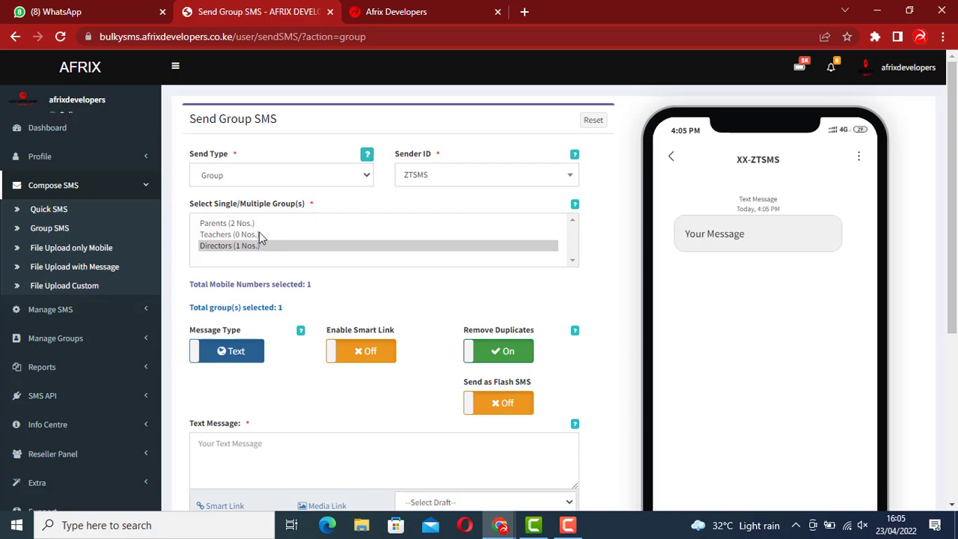
ctrl+click(238, 236)
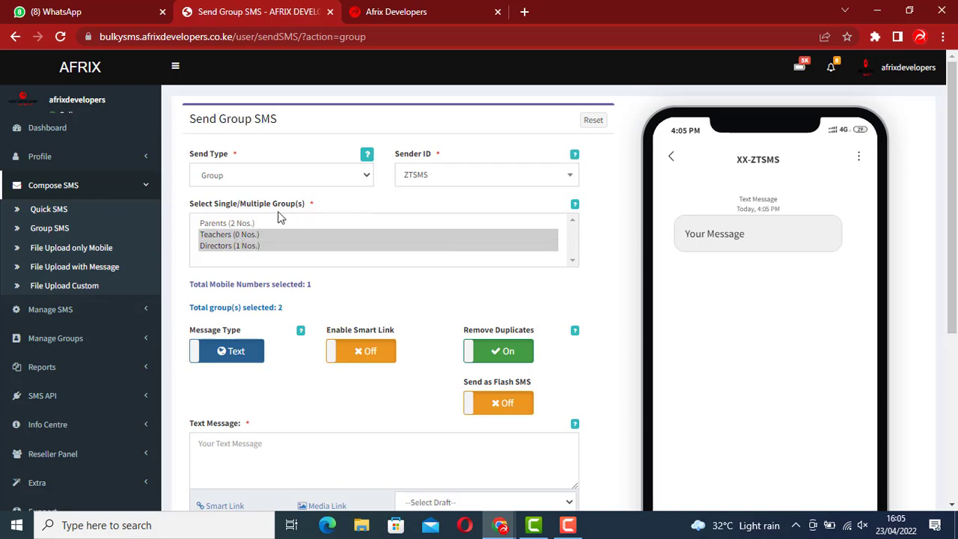
ctrl+click(280, 244)
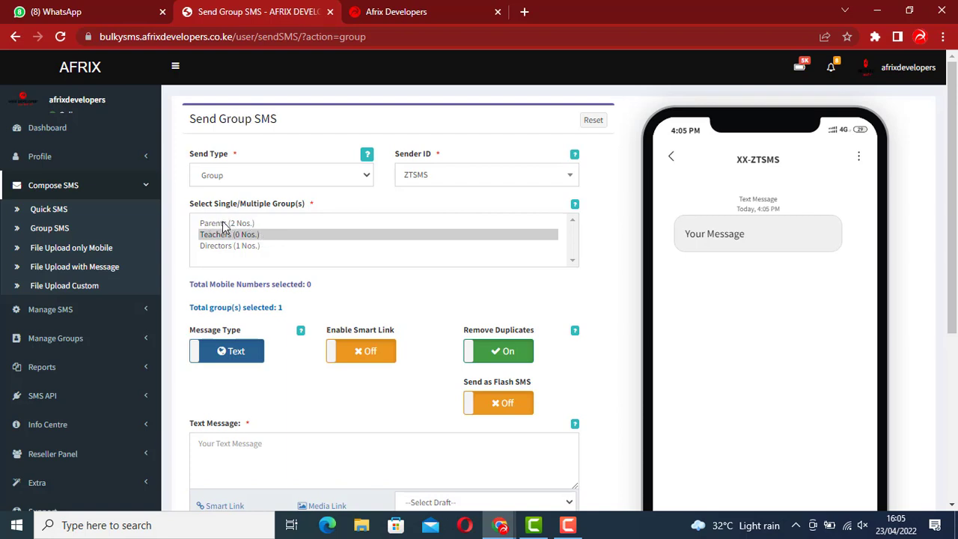
ctrl+click(227, 225)
ctrl+click(260, 237)
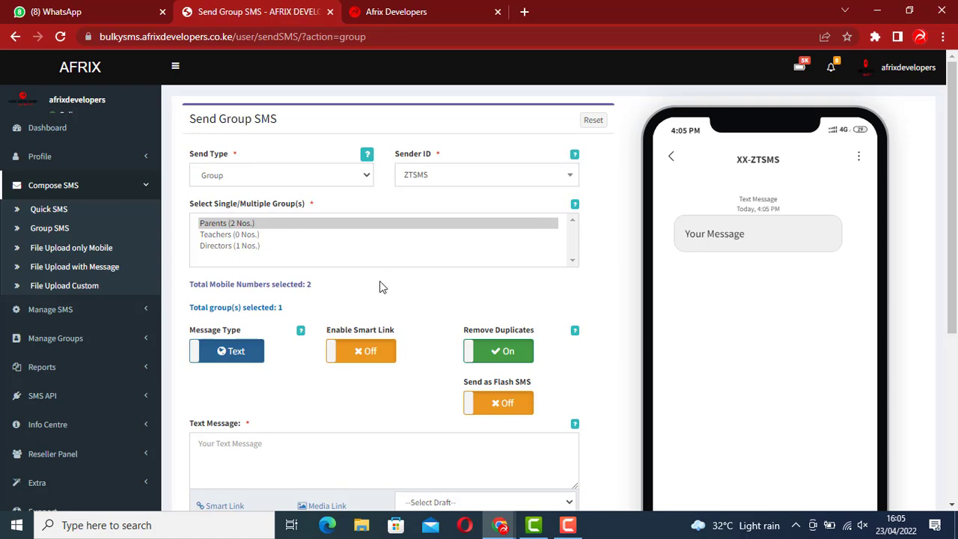
scroll(338, 257, down, 3)
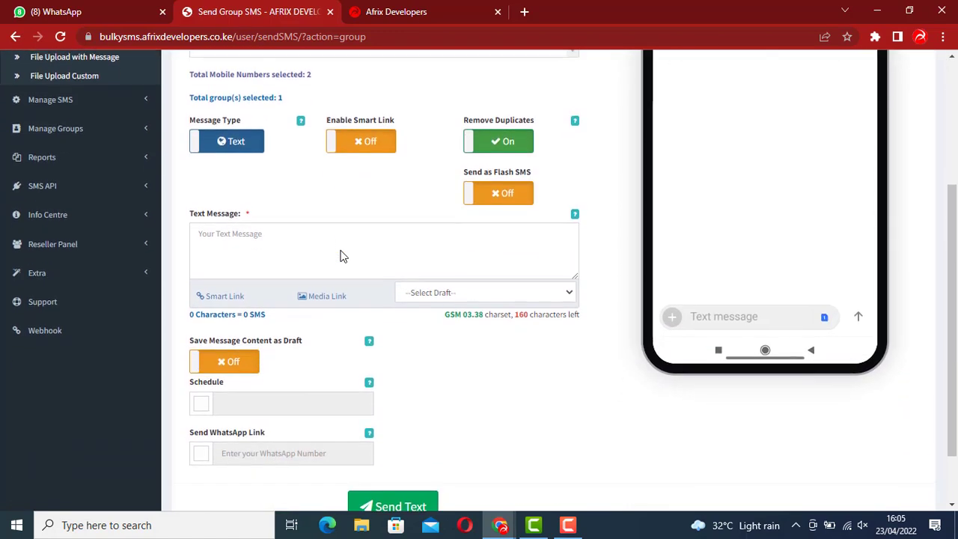
scroll(343, 251, down, 1)
scroll(342, 252, up, 3)
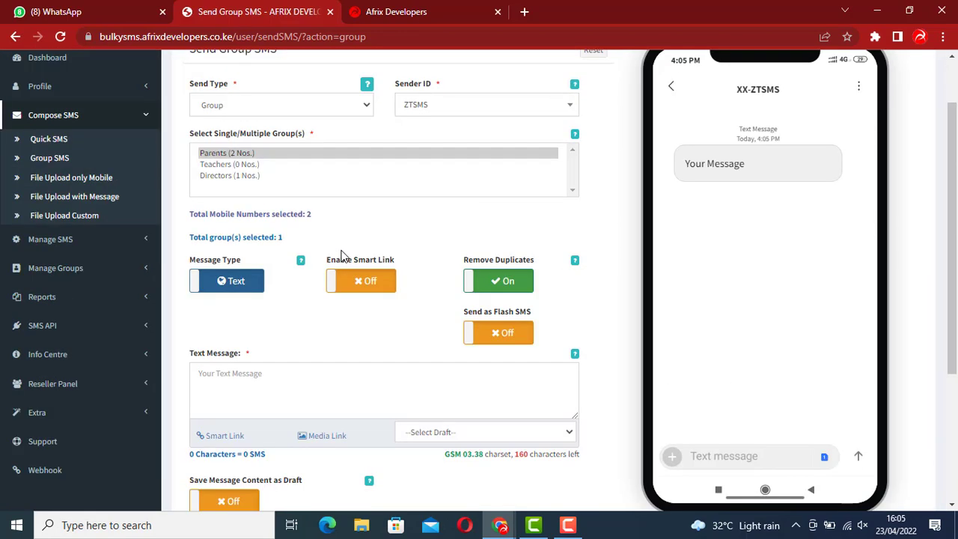
scroll(262, 279, up, 1)
scroll(257, 269, down, 1)
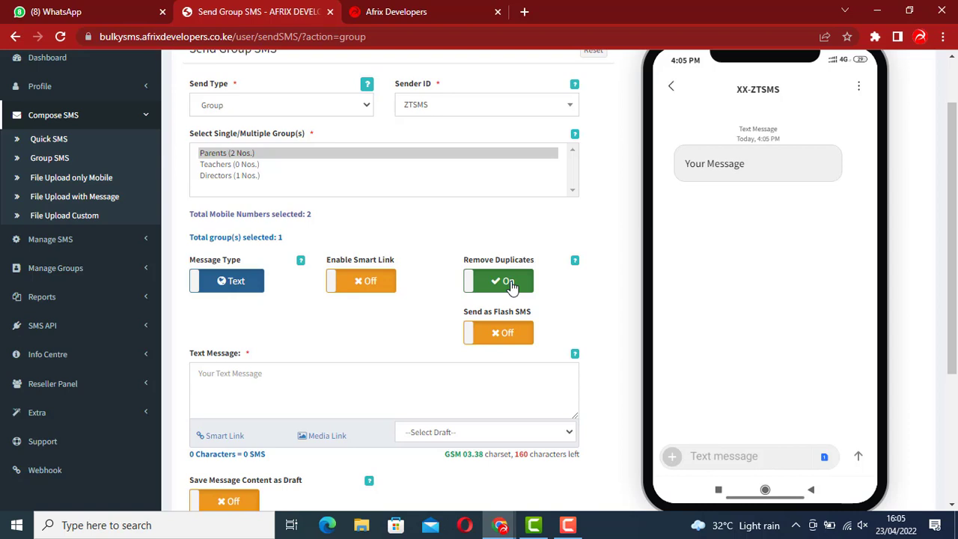
scroll(511, 286, down, 1)
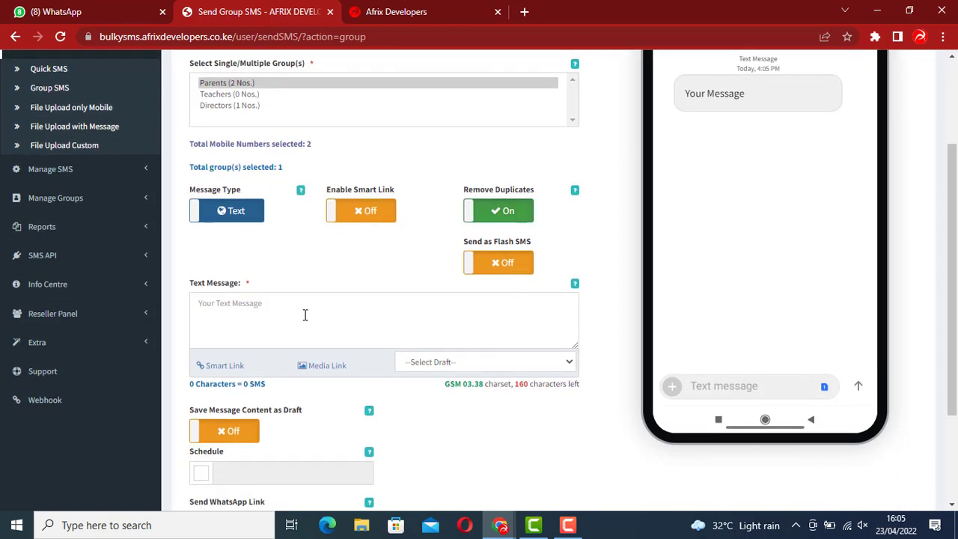
click(224, 316)
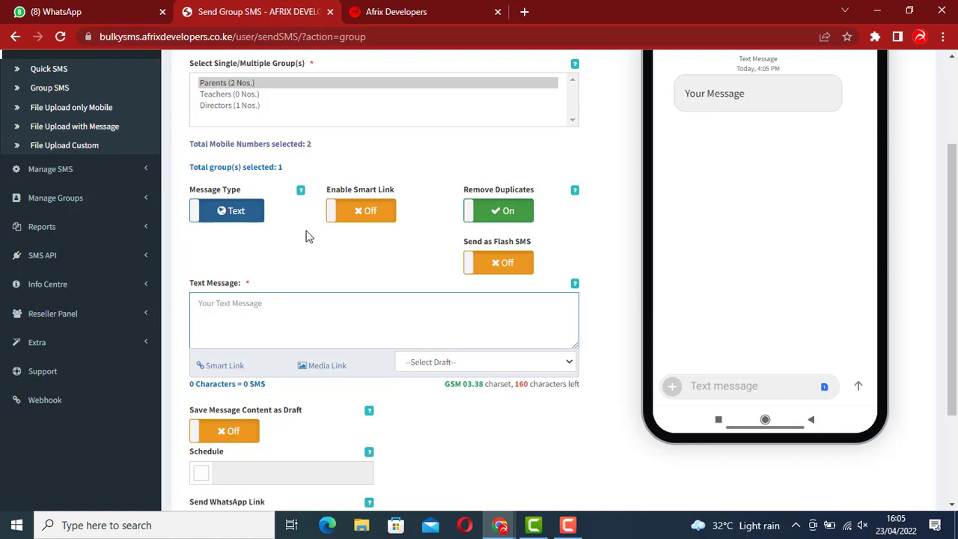
text(TES)
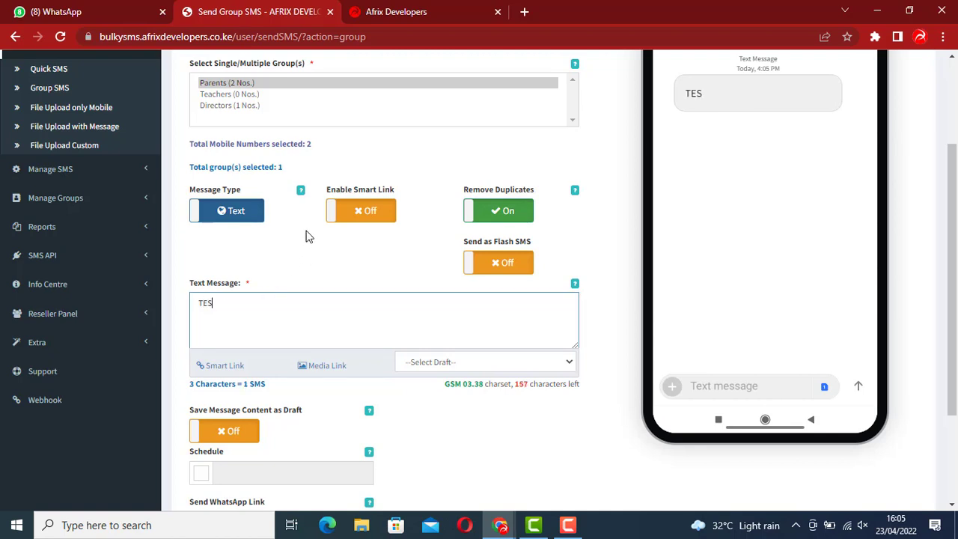
text(T MESSAGEJ)
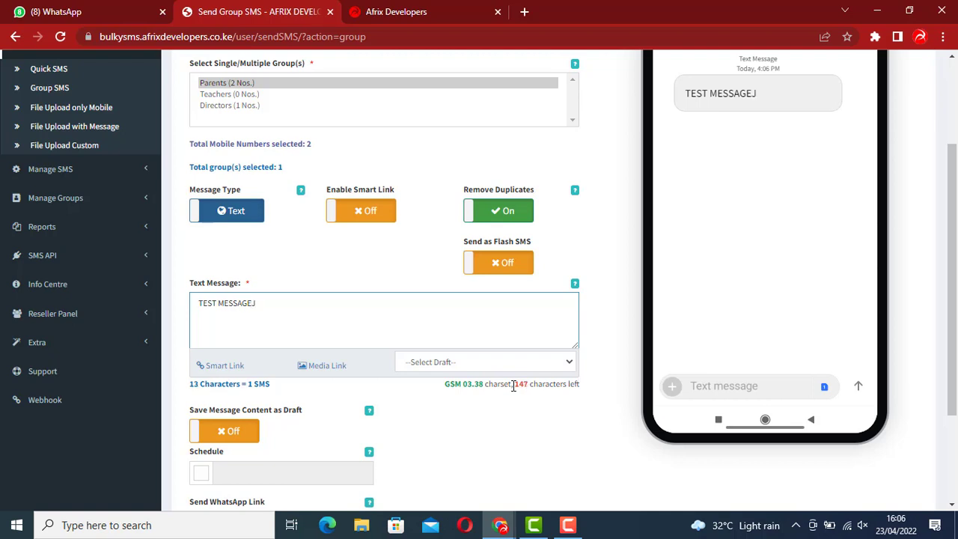
key(BackSpace)
key(BackSpace)
key(BackSpace)
key(BackSpace)
key(BackSpace)
key(BackSpace)
key(BackSpace)
key(BackSpace)
key(BackSpace)
key(BackSpace)
key(BackSpace)
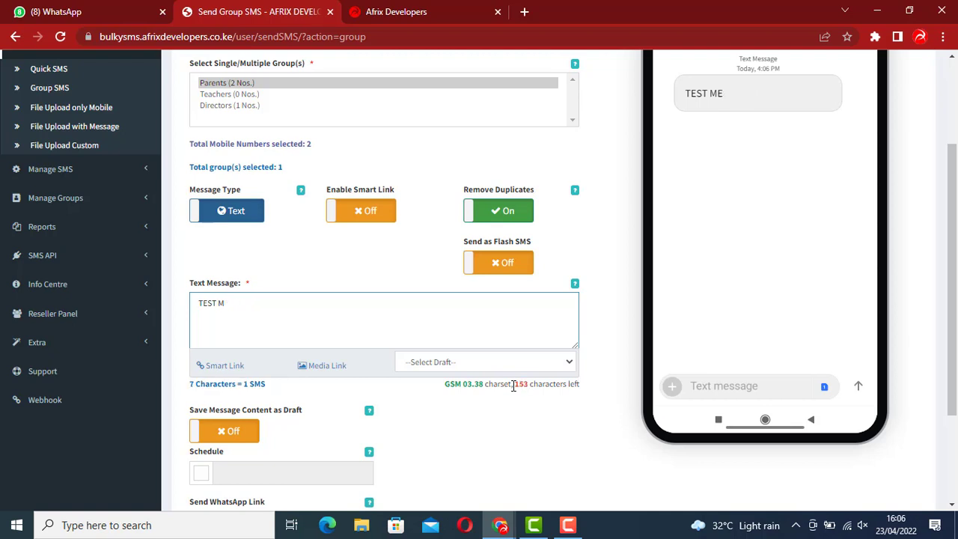
text(Your Message)
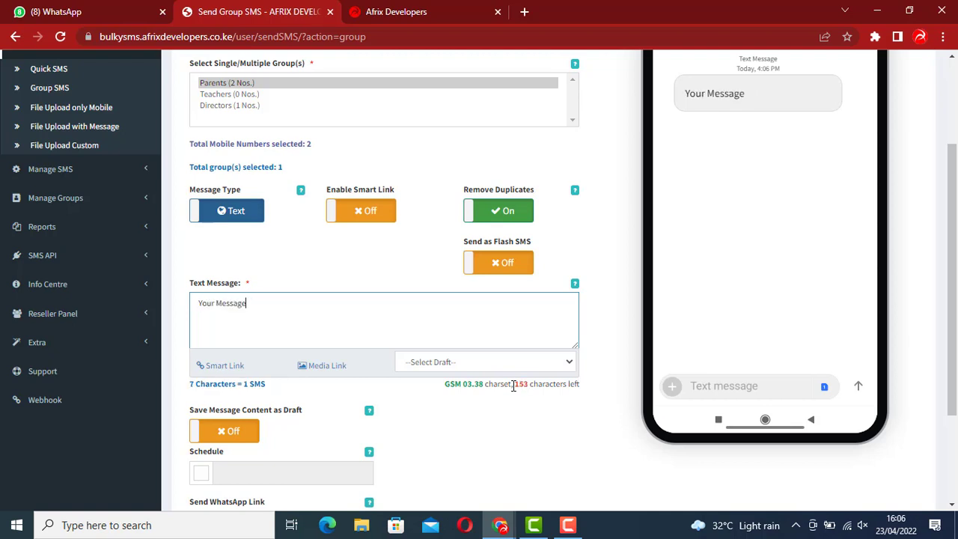
key(BackSpace)
key(BackSpace)
key(BackSpace)
key(BackSpace)
key(BackSpace)
key(BackSpace)
key(BackSpace)
key(BackSpace)
key(BackSpace)
key(BackSpace)
key(BackSpace)
key(BackSpace)
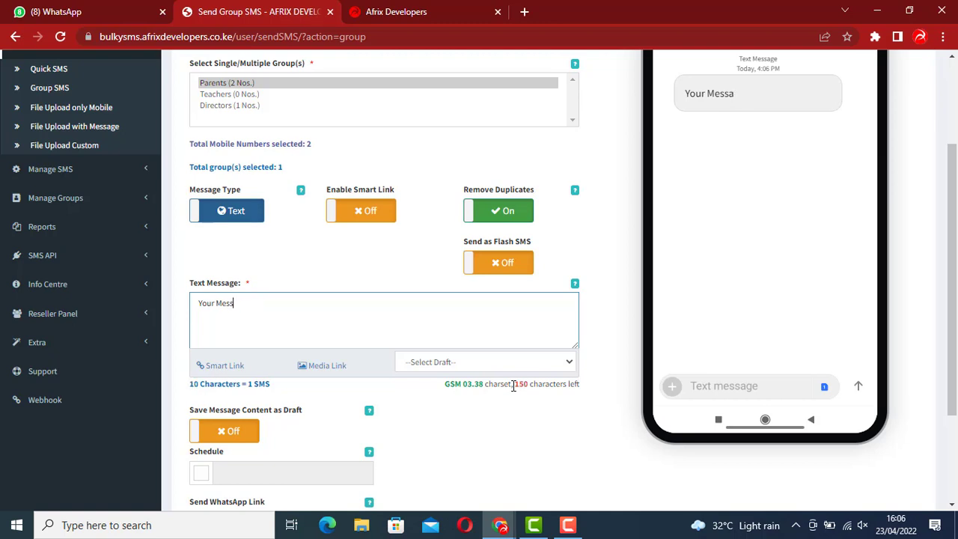
text(Your Message)
key(ctrl+z)
drag(515, 384, 573, 385)
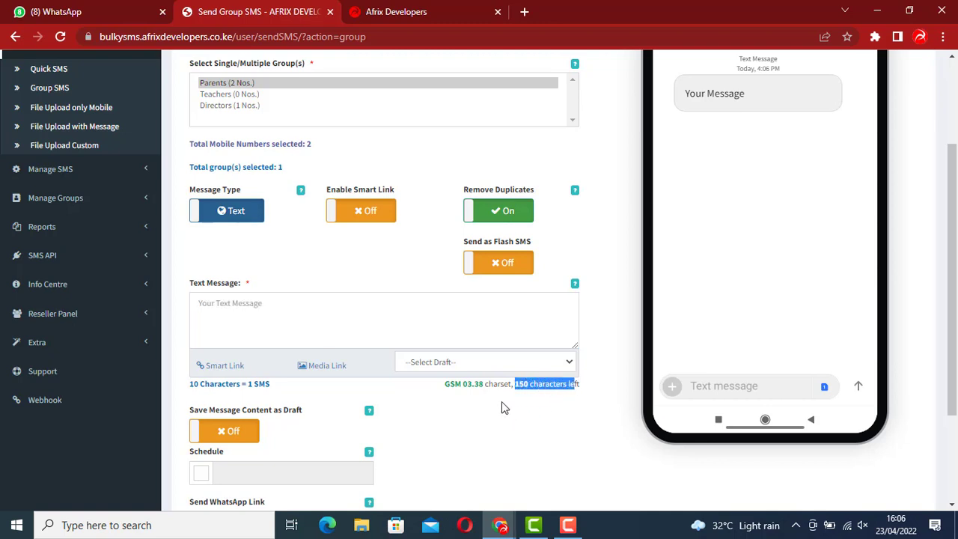
click(316, 302)
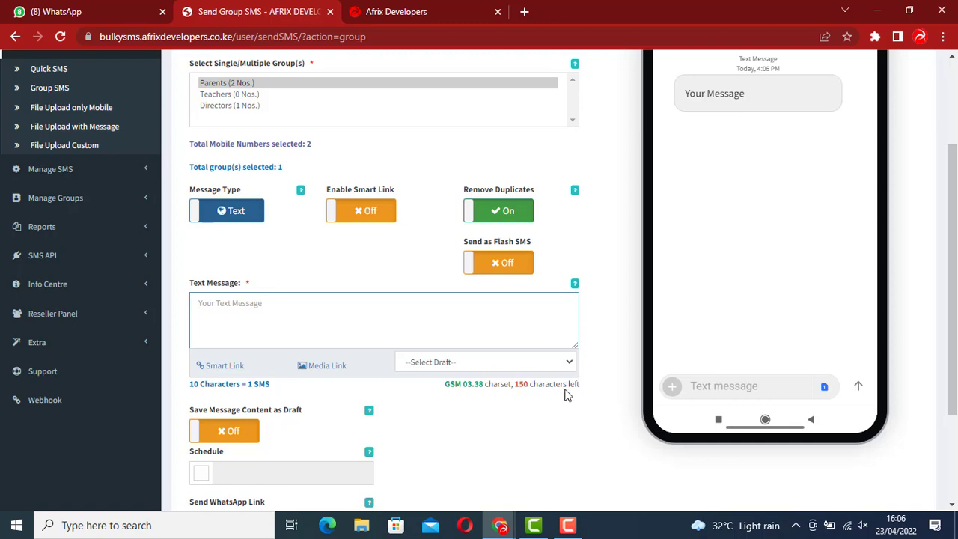
double_click(521, 384)
click(267, 315)
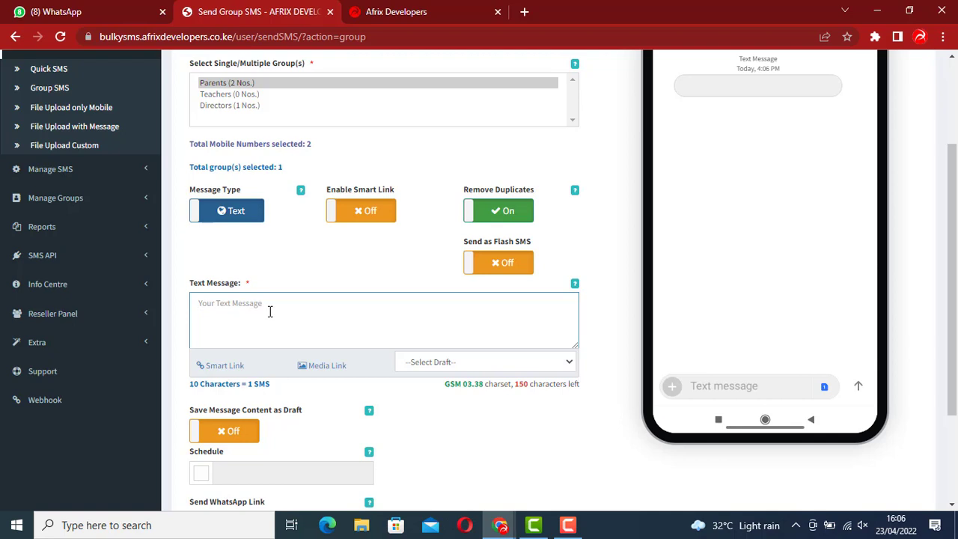
Enter 'MESAGE TEST' as the Parents group message (11 characters, 1 SMS)
text(M)
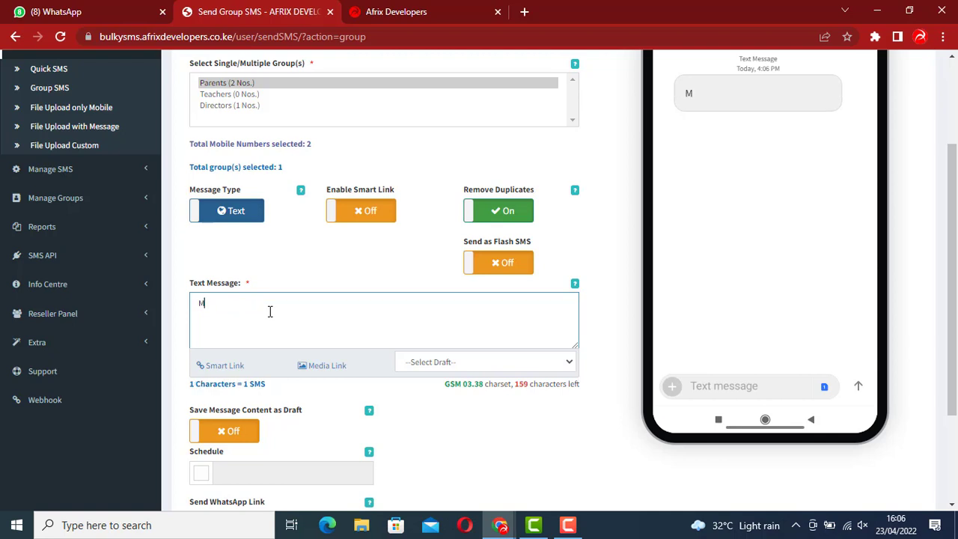
text(E)
text(SAGE TEST)
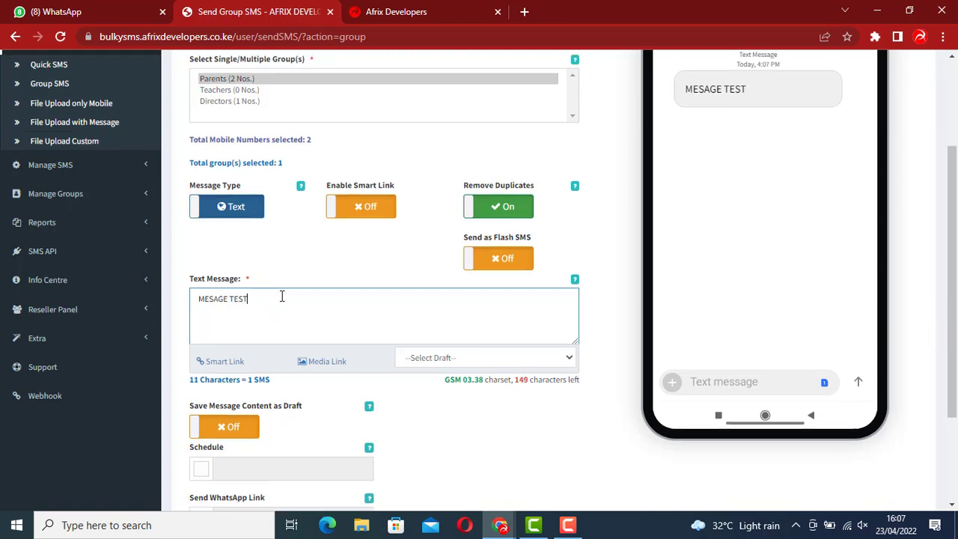
scroll(277, 304, down, 2)
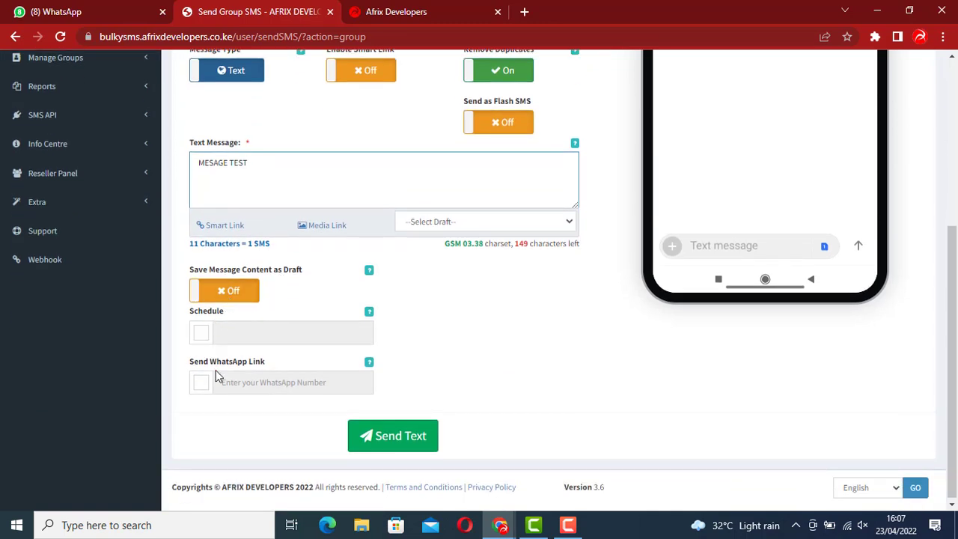
scroll(561, 319, up, 4)
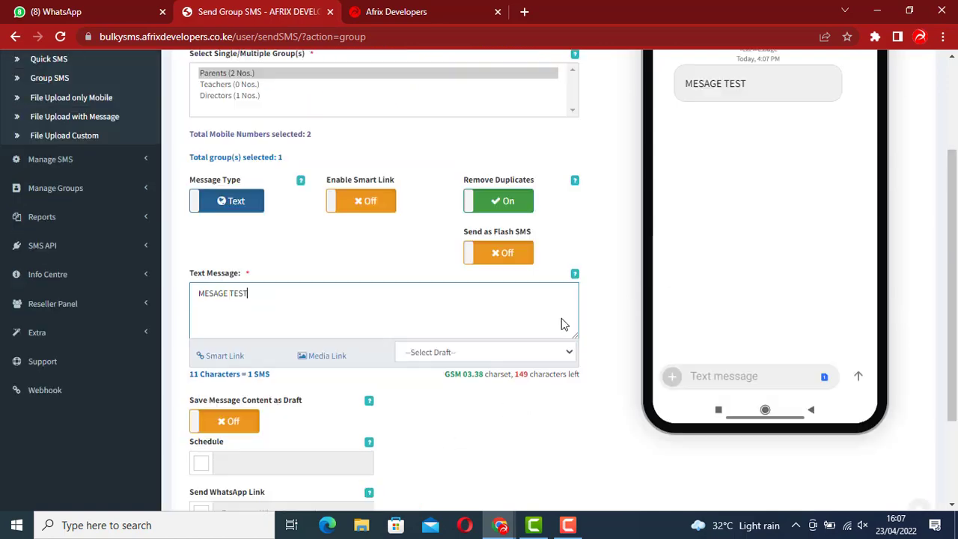
scroll(562, 318, down, 1)
scroll(560, 317, up, 1)
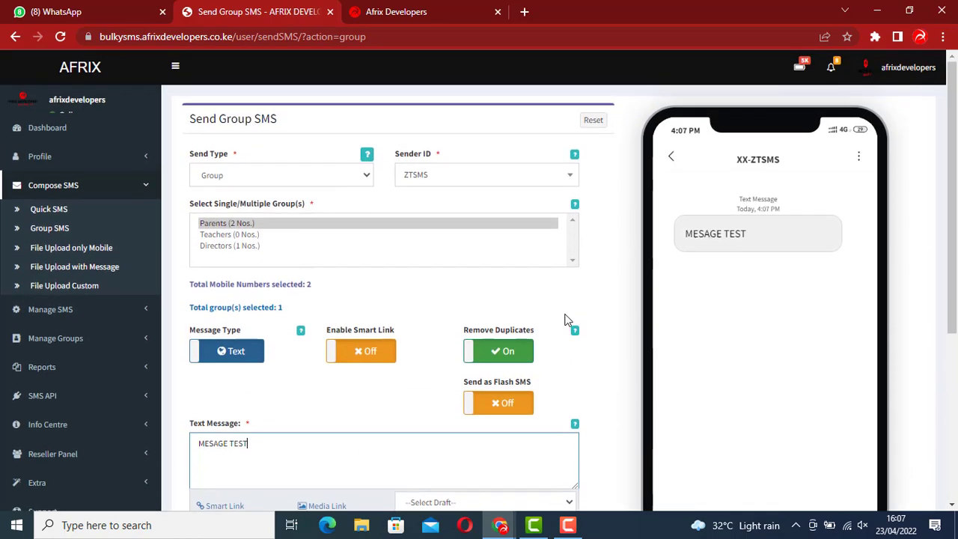
scroll(588, 298, down, 4)
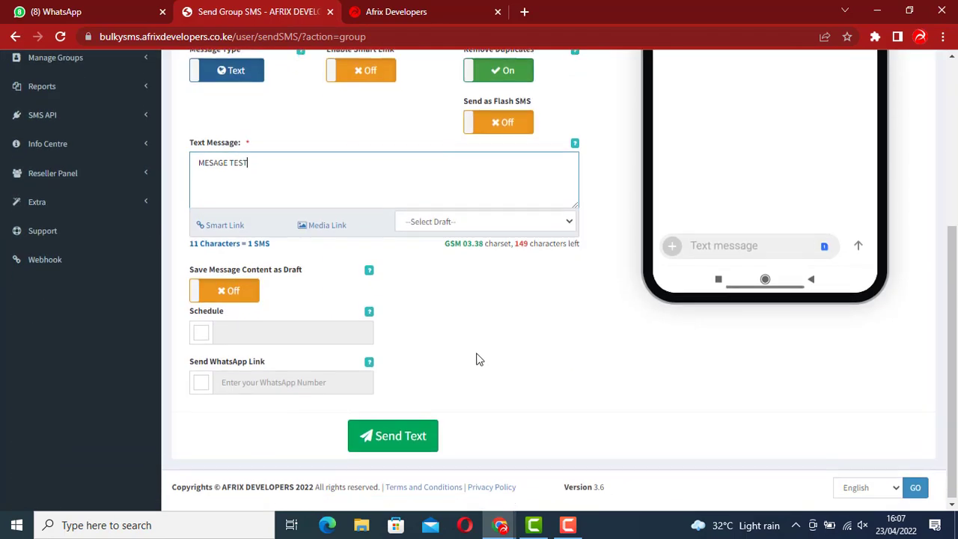
Send 'MESAGE TEST' to the Parents group, then collapse Compose SMS and expand Reports
click(412, 437)
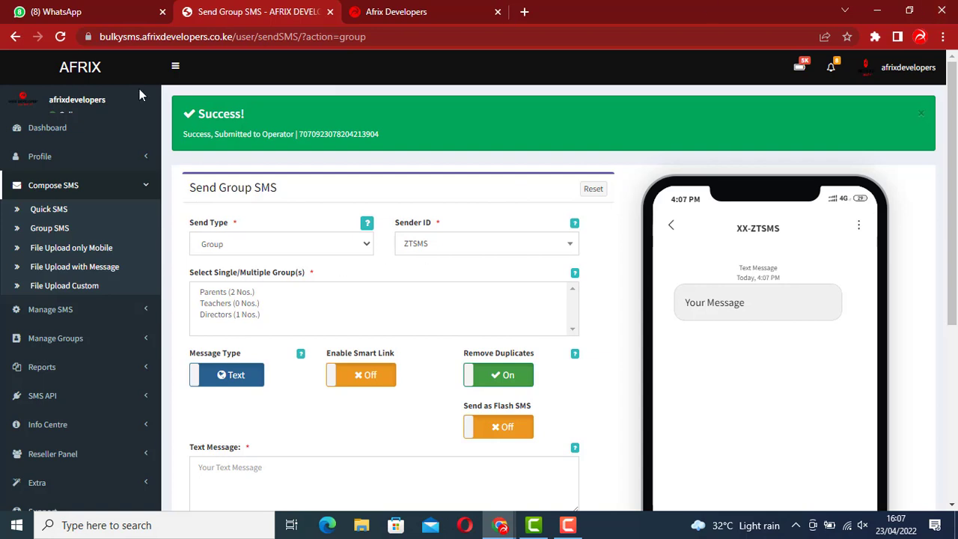
click(91, 189)
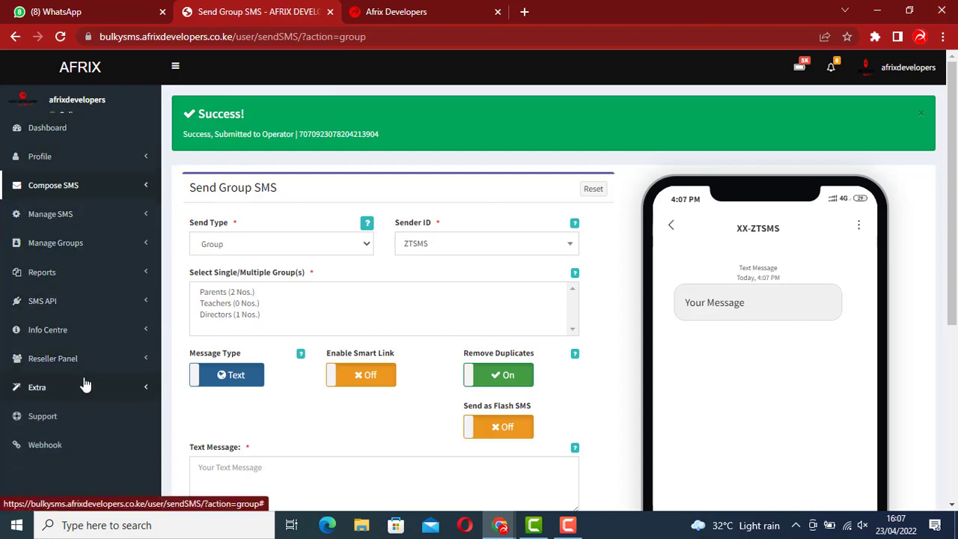
click(71, 272)
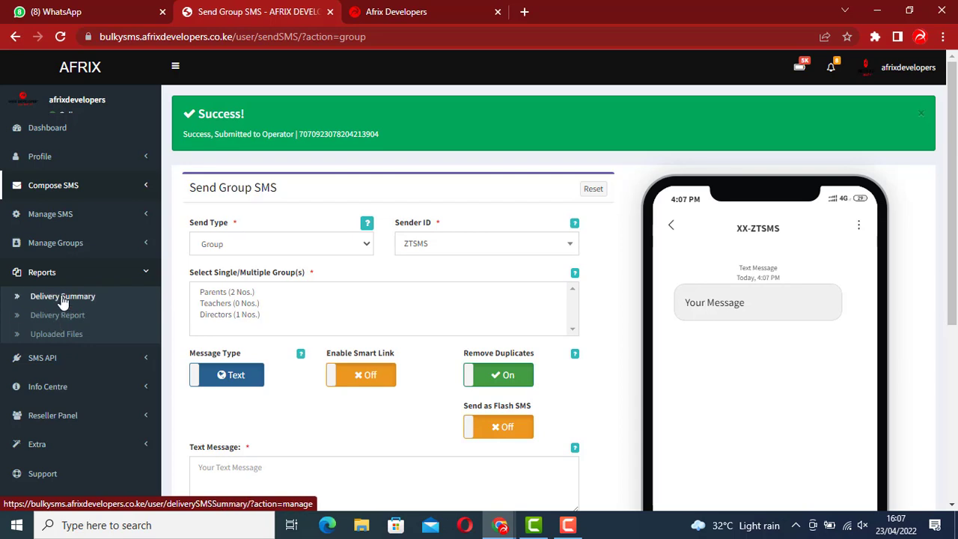
View the 2022-04-23 Delivery Summary: 3 requested, 3 delivered, none failed or pending
click(65, 298)
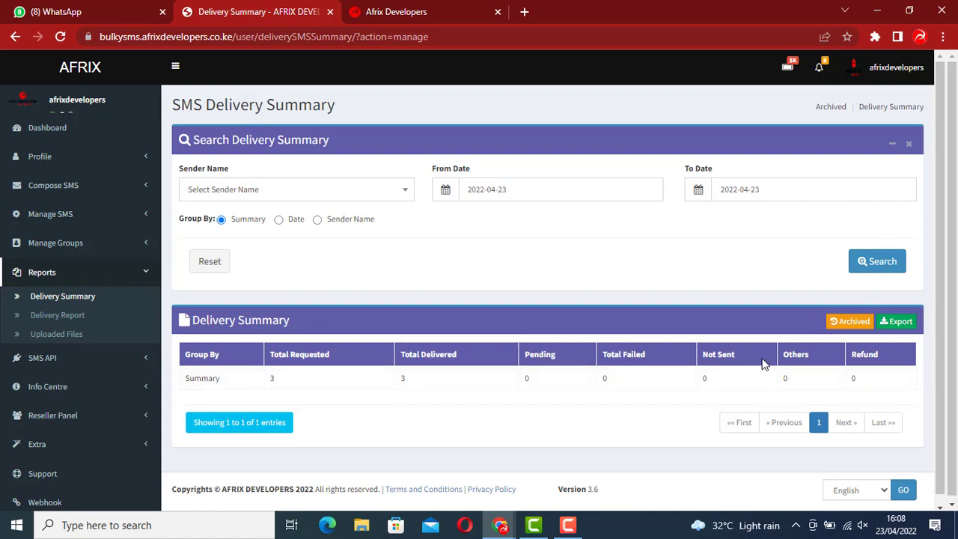
scroll(376, 343, down, 1)
scroll(376, 343, up, 1)
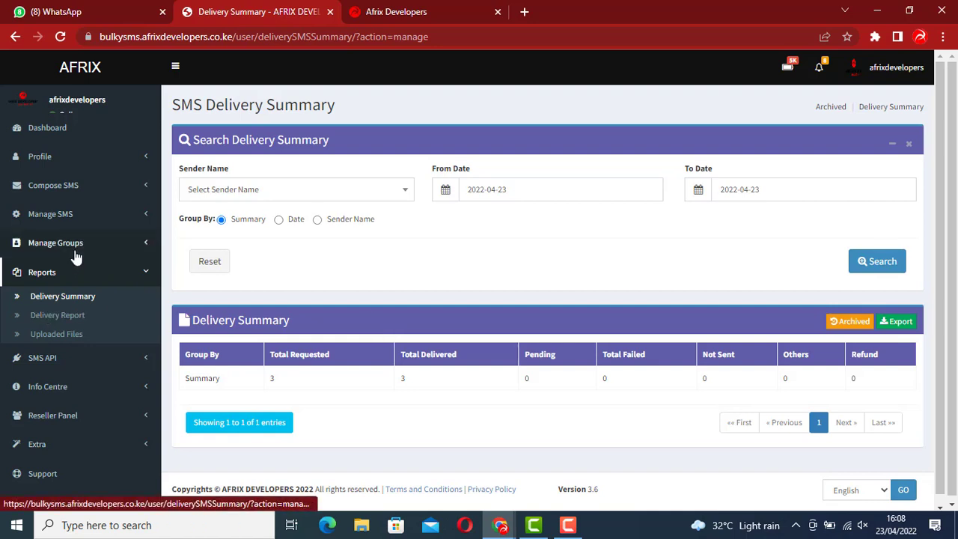
Review the 2022-04-23 SMS Delivery Report listing three 'MESAGE TEST' entries, all DELIVERED
click(69, 318)
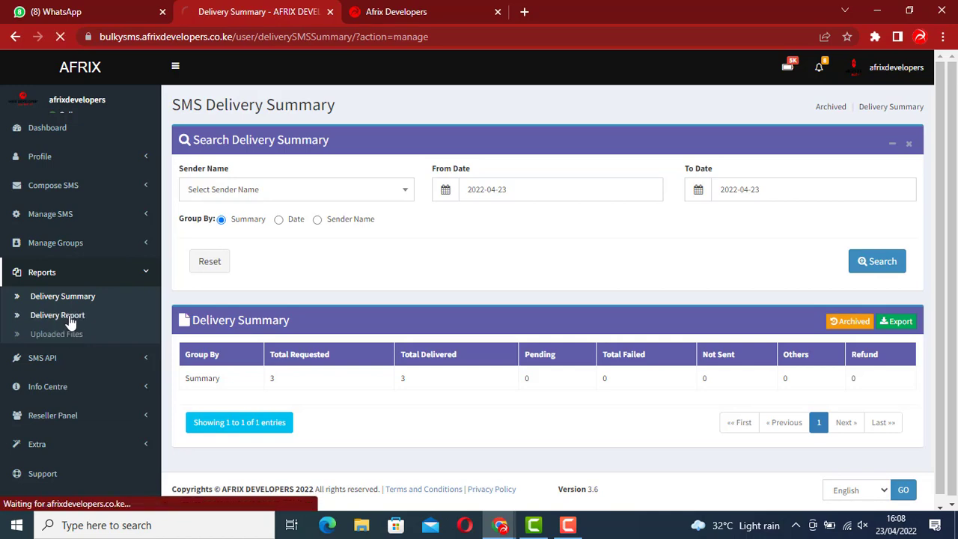
scroll(349, 307, down, 3)
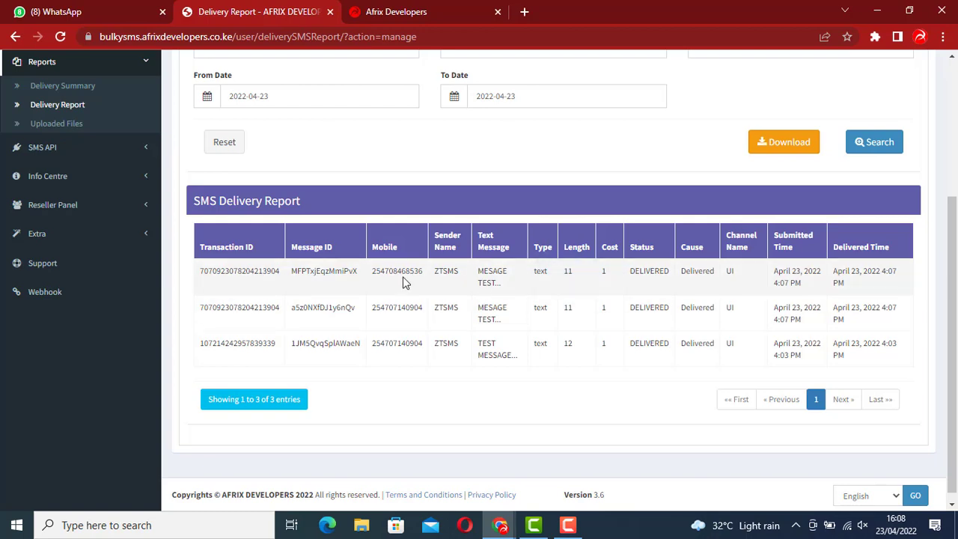
scroll(402, 282, up, 3)
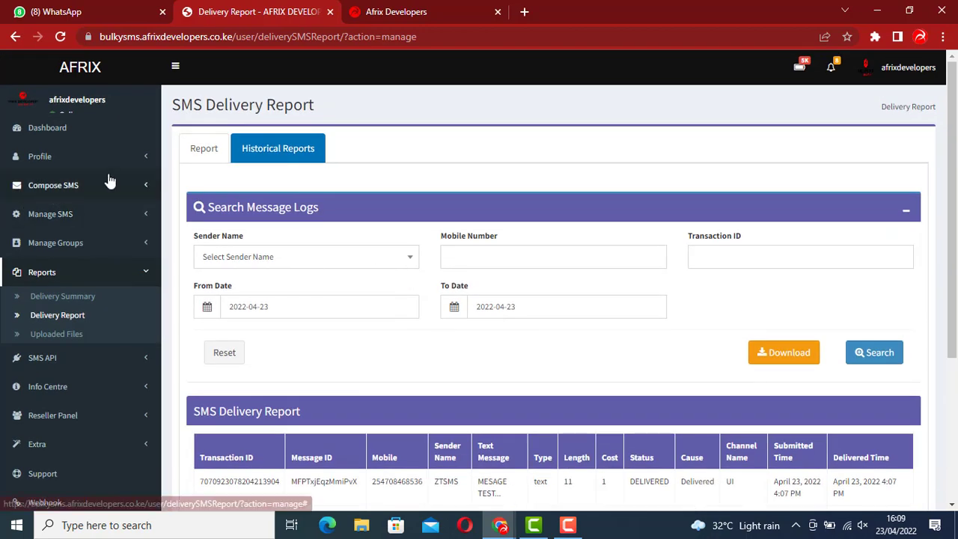